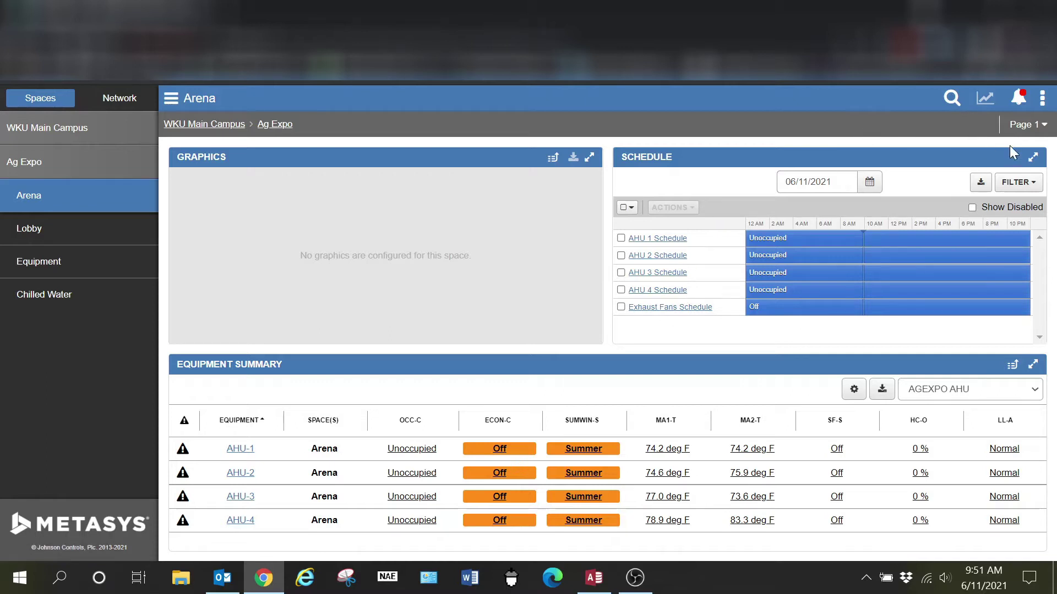
Maximize the Arena Schedule panel so it fills the page with an hourly timeline
left_click(1033, 157)
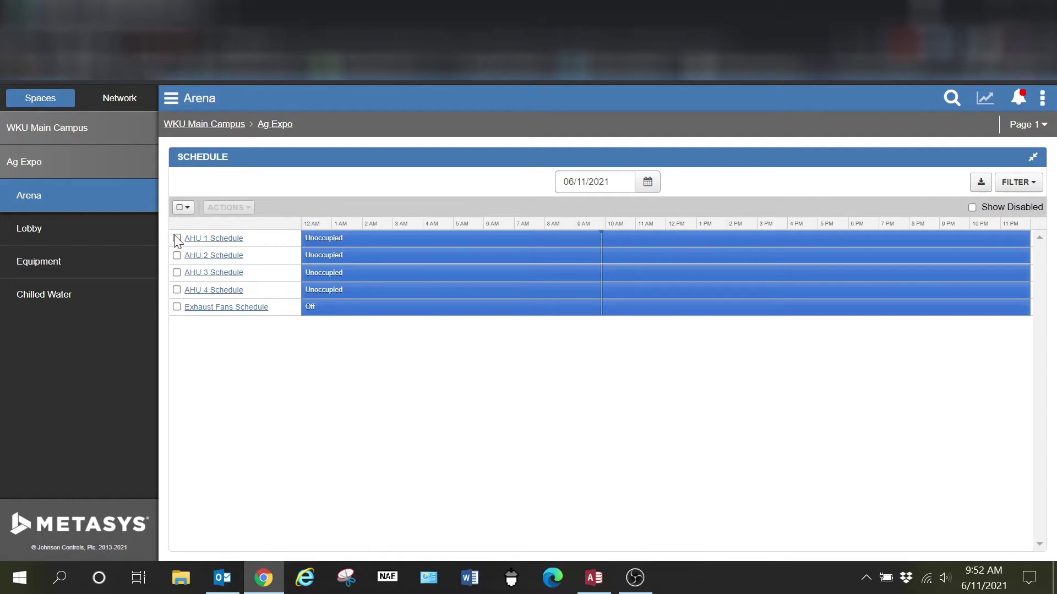
Select AHU 1, 2, 3 and 4 Schedules, leaving Exhaust Fans unselected, and show ACTIONS
left_click(187, 209)
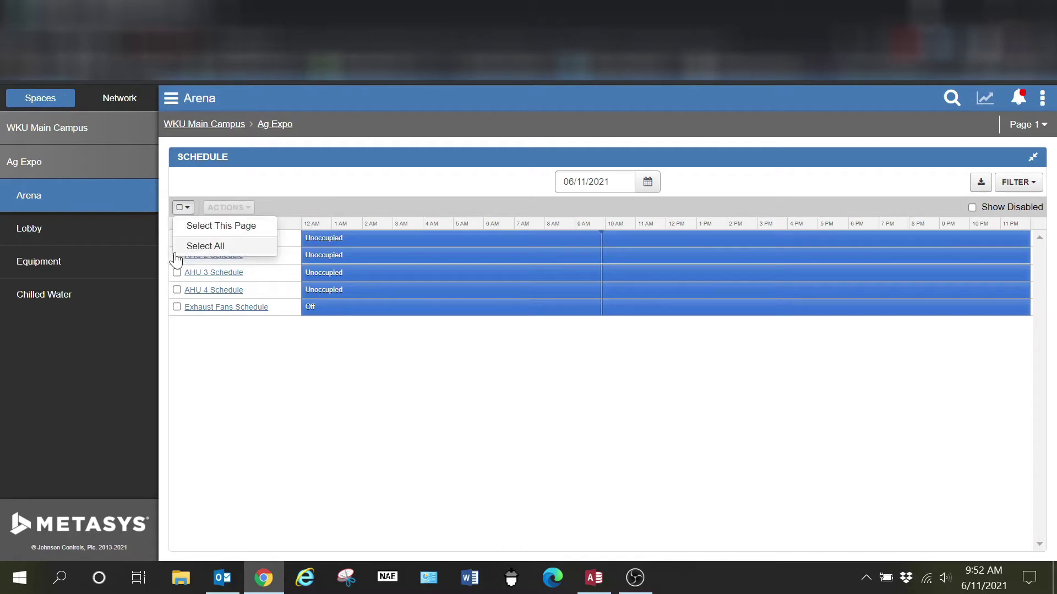
left_click(207, 364)
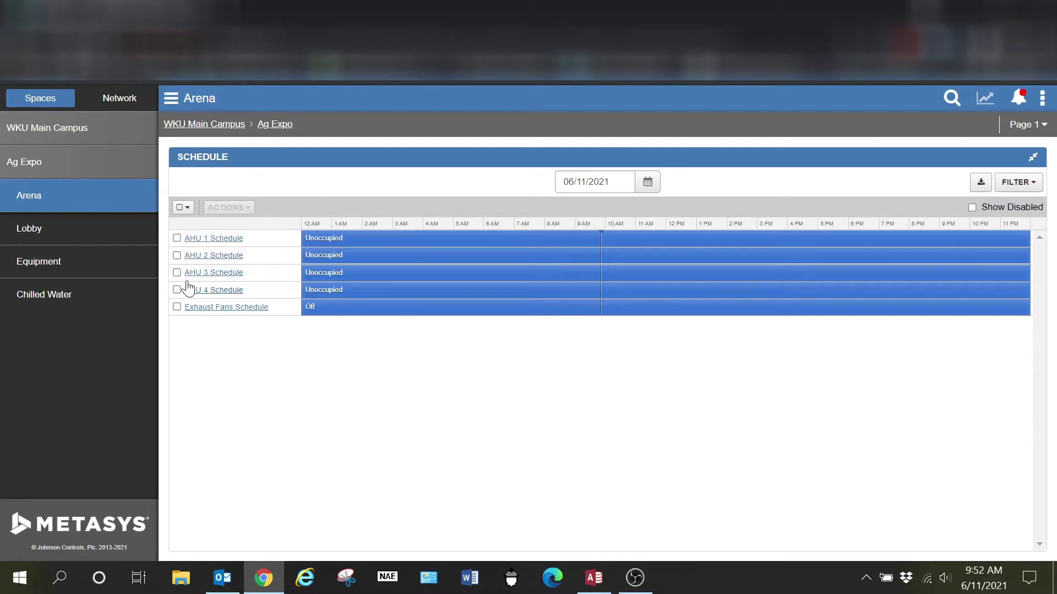
left_click(177, 239)
left_click(177, 255)
left_click(177, 272)
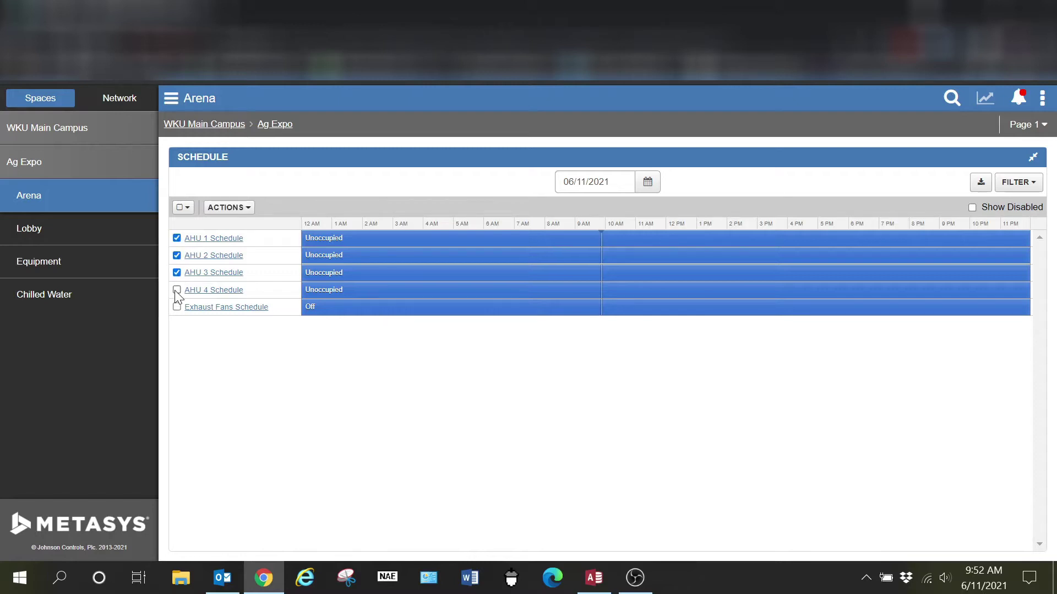
left_click(177, 290)
left_click(246, 208)
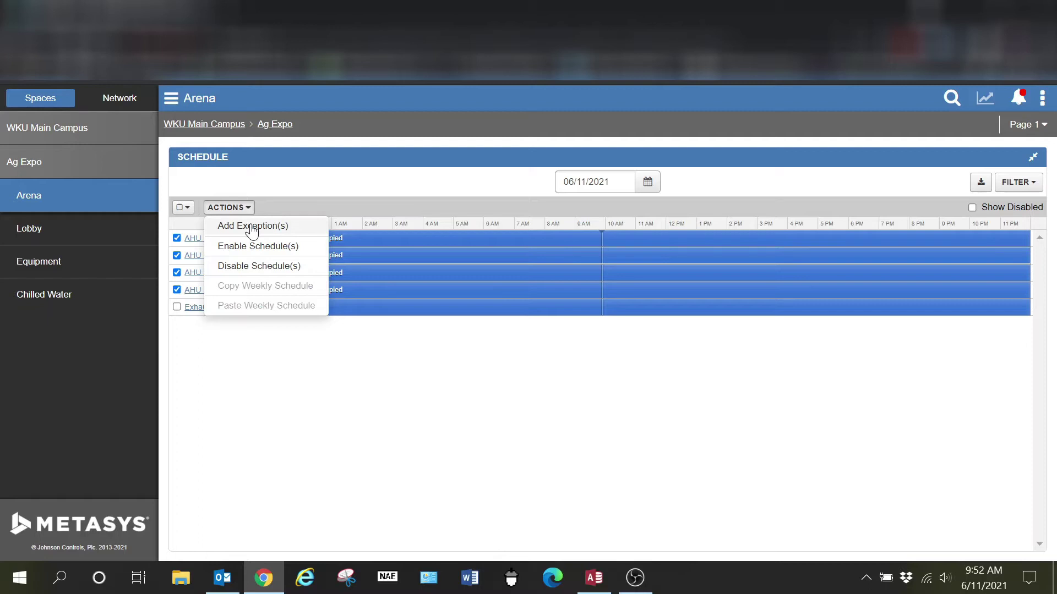
Add an exception to the four AHU schedules, keep the Long Running type, and continue
left_click(253, 228)
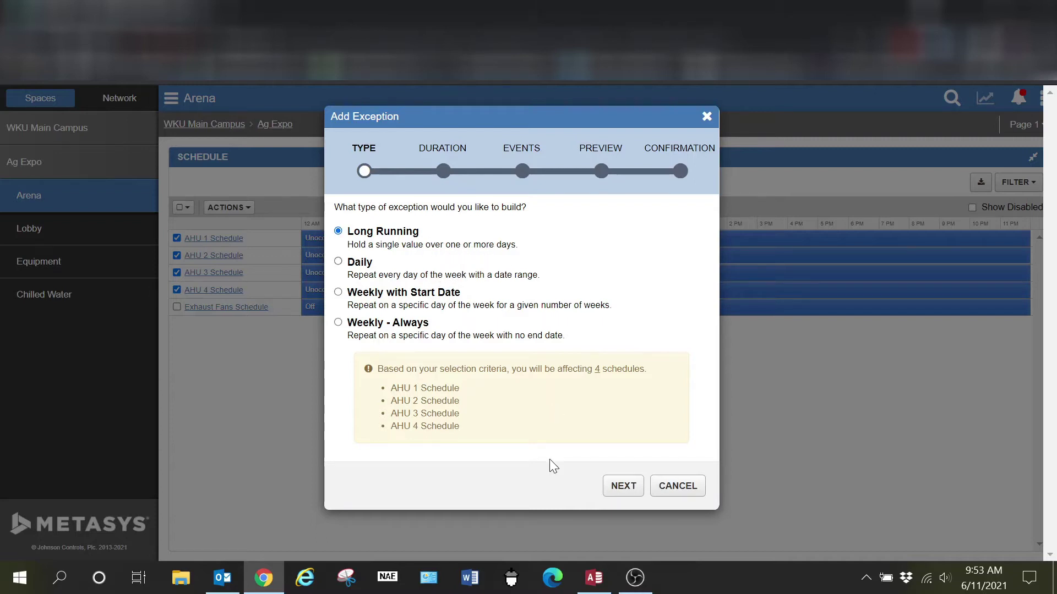
left_click(615, 494)
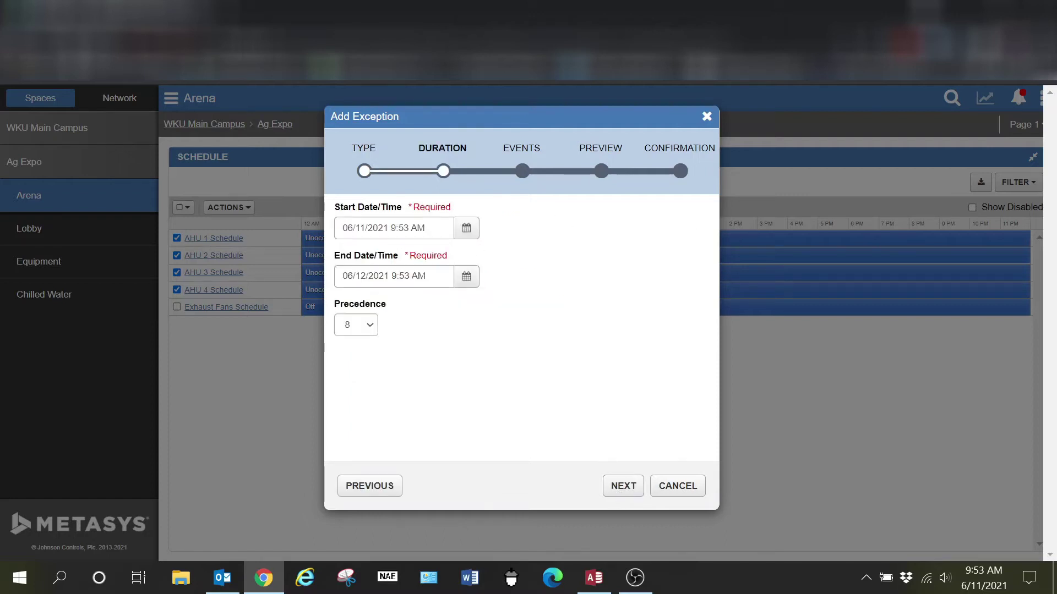
Set the exception start to 06/14/2021 7:00 AM
left_click(468, 231)
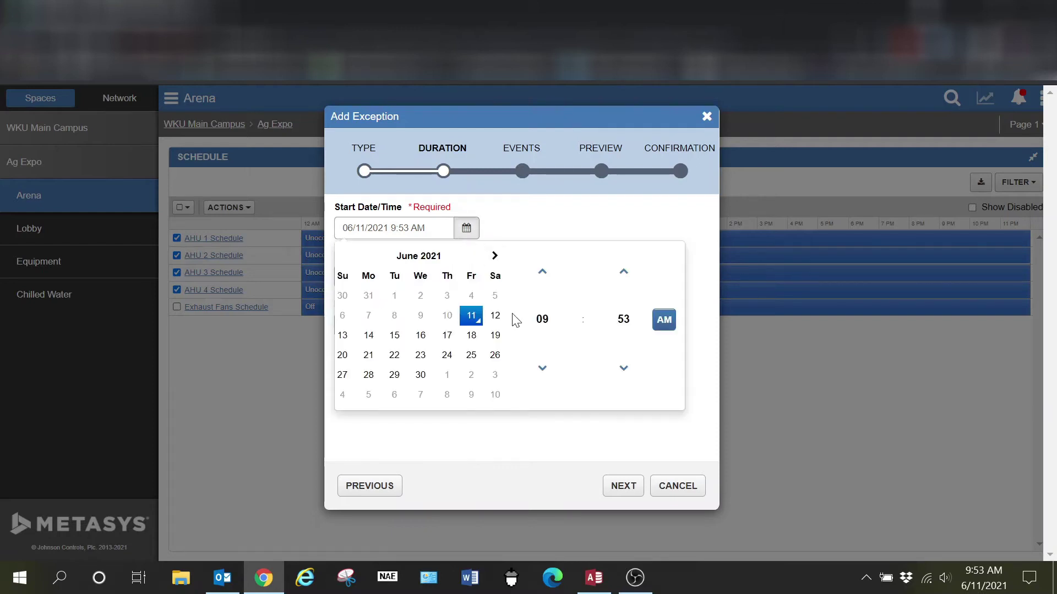
left_click(367, 337)
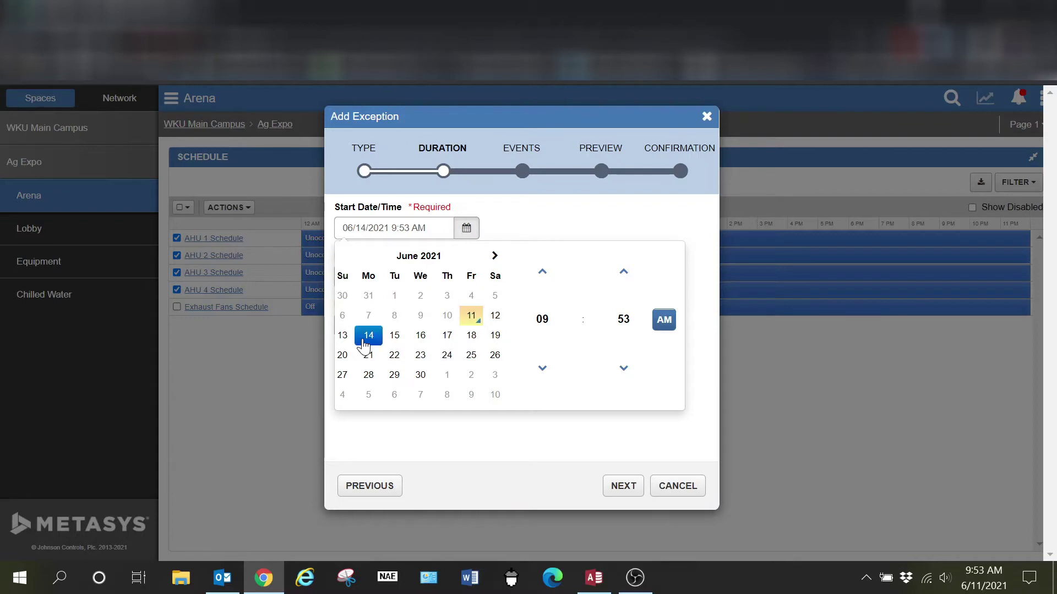
left_click(538, 324)
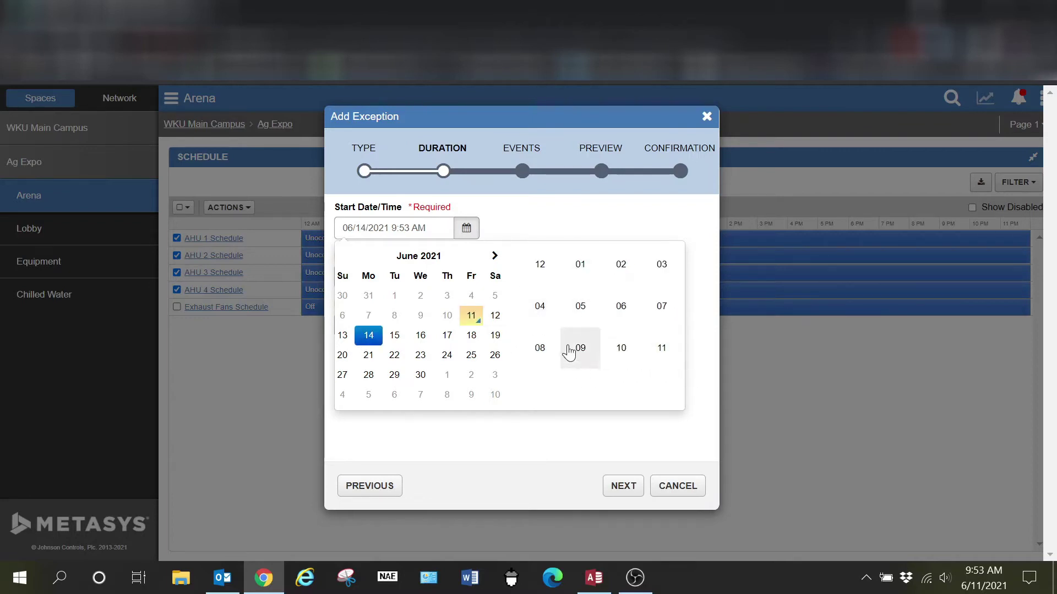
left_click(660, 306)
left_click(624, 326)
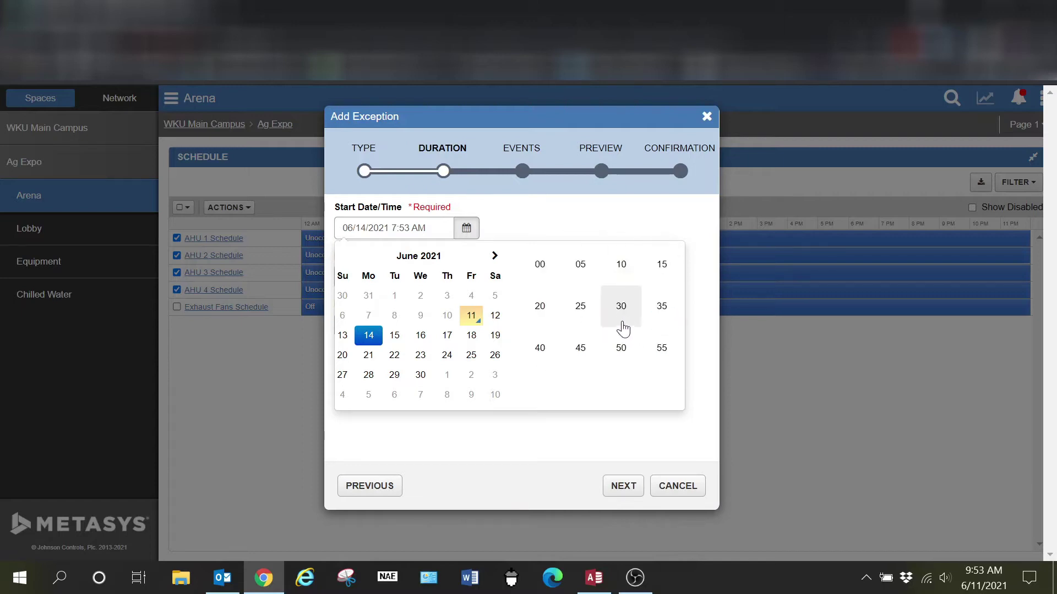
left_click(543, 267)
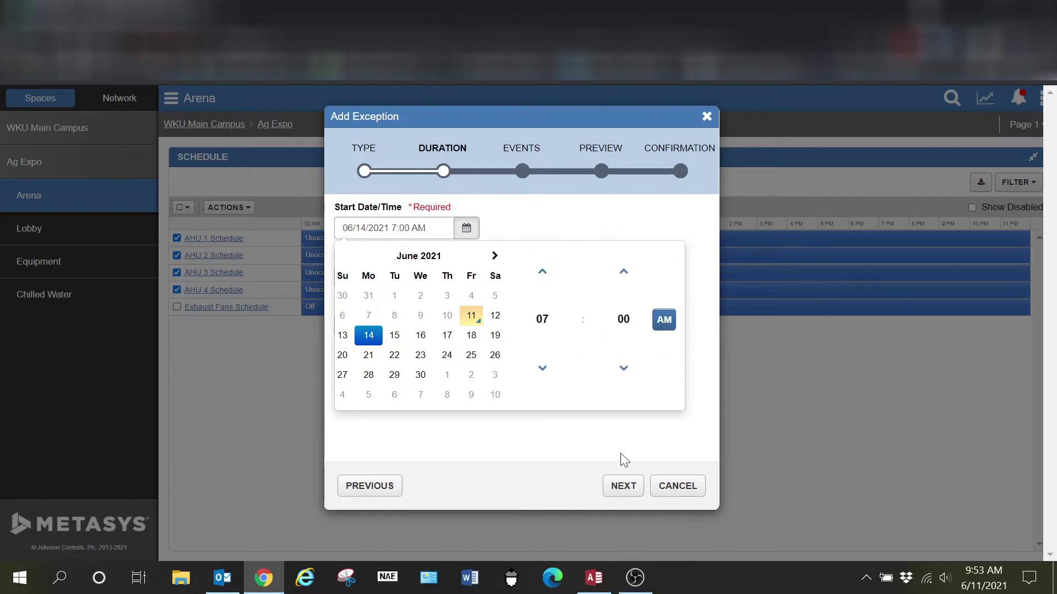
left_click(598, 437)
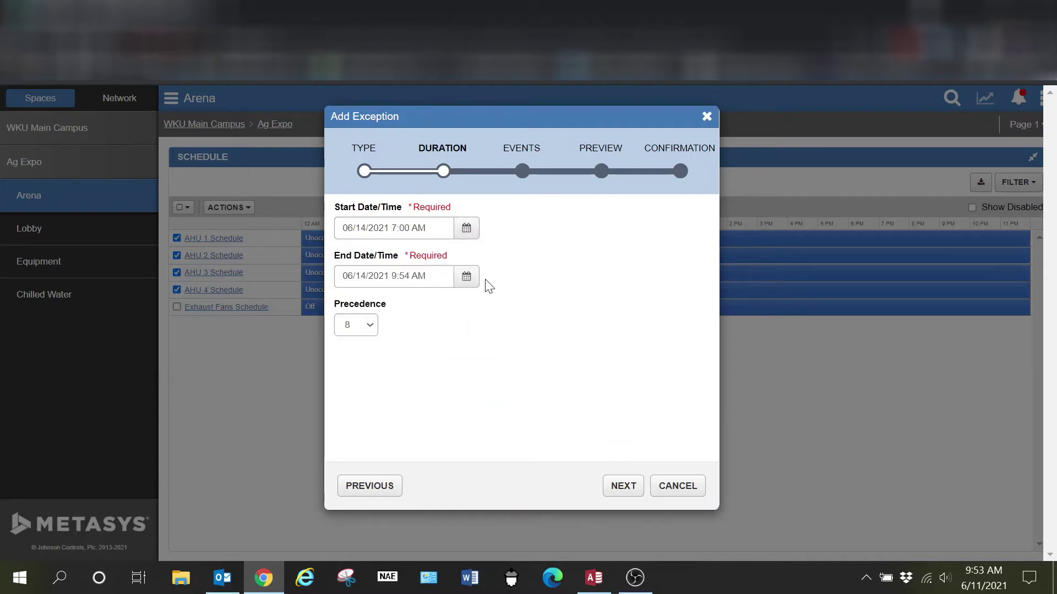
Set the exception end to 06/17/2021 10:00 PM and continue to the Events step
left_click(466, 277)
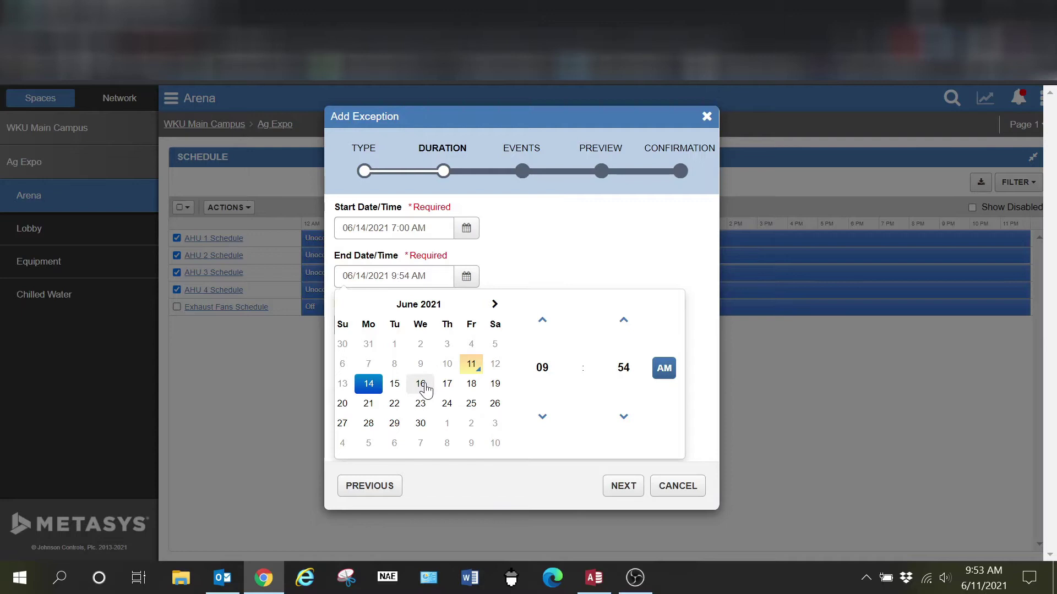
left_click(447, 384)
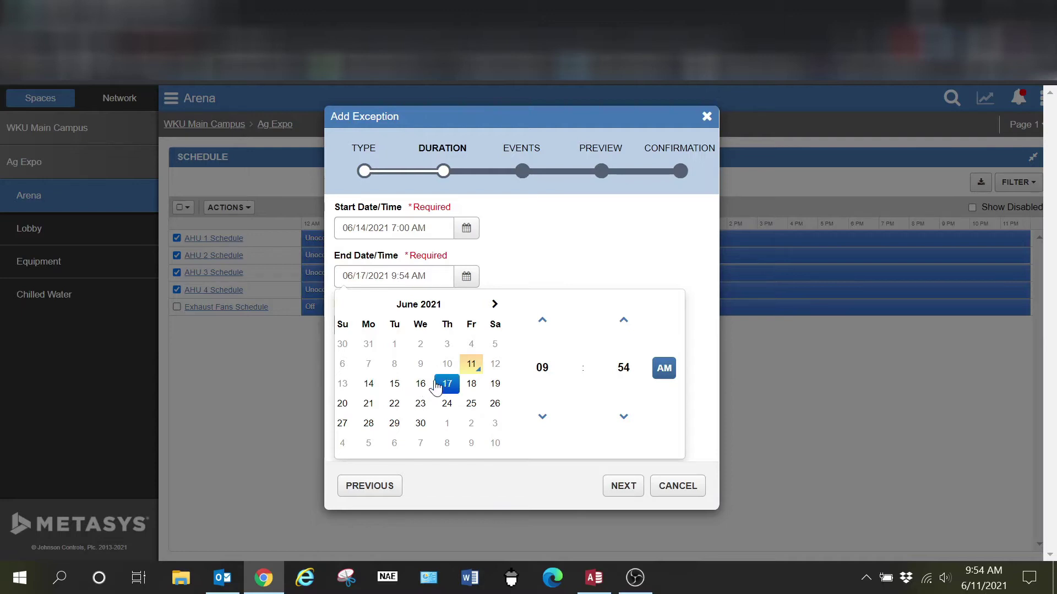
left_click(550, 371)
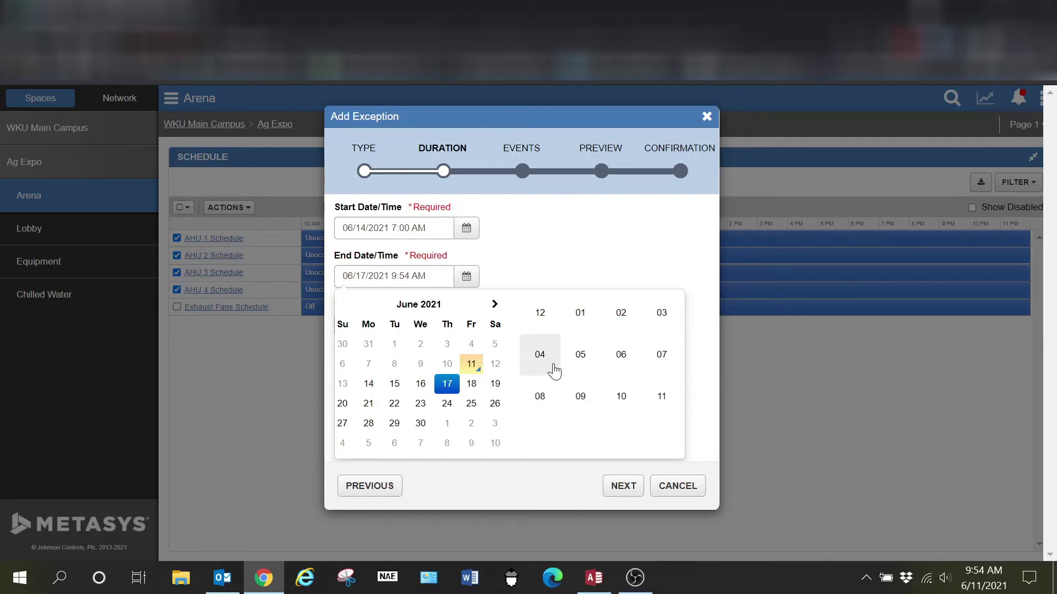
left_click(617, 398)
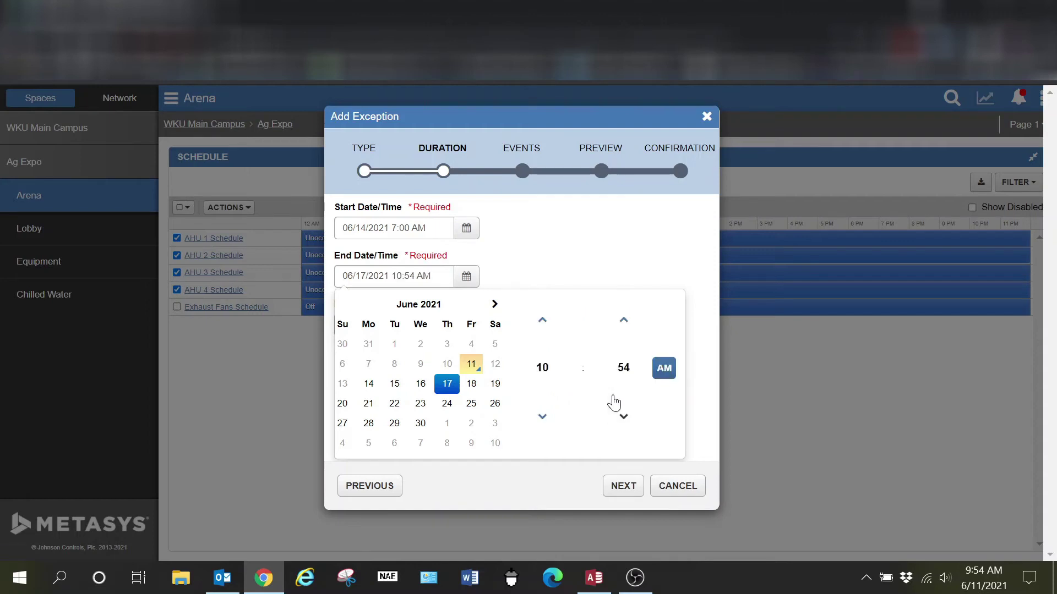
left_click(623, 370)
left_click(545, 309)
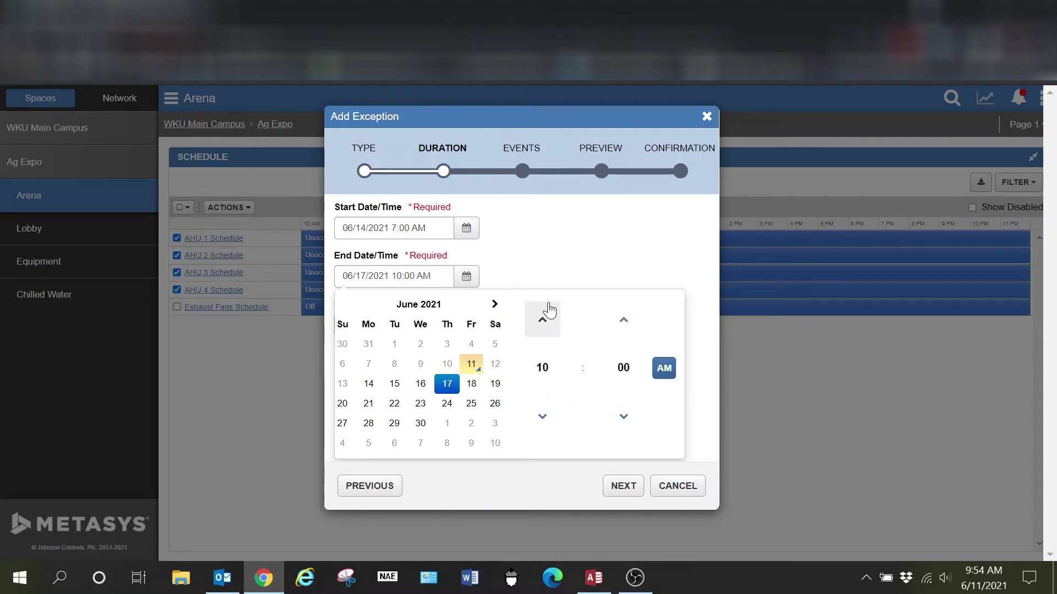
left_click(664, 370)
left_click(636, 263)
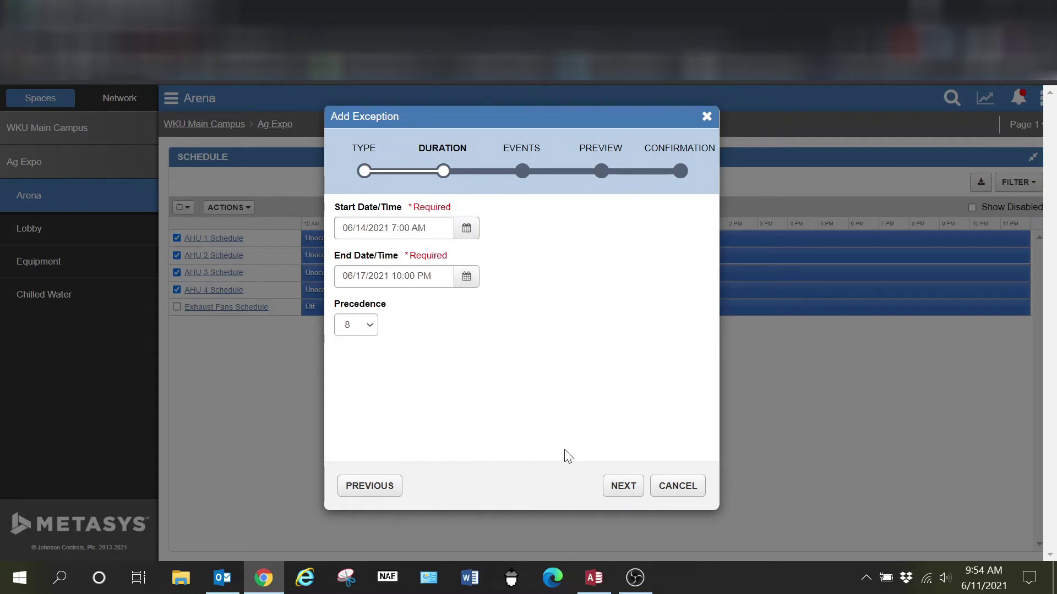
left_click(616, 492)
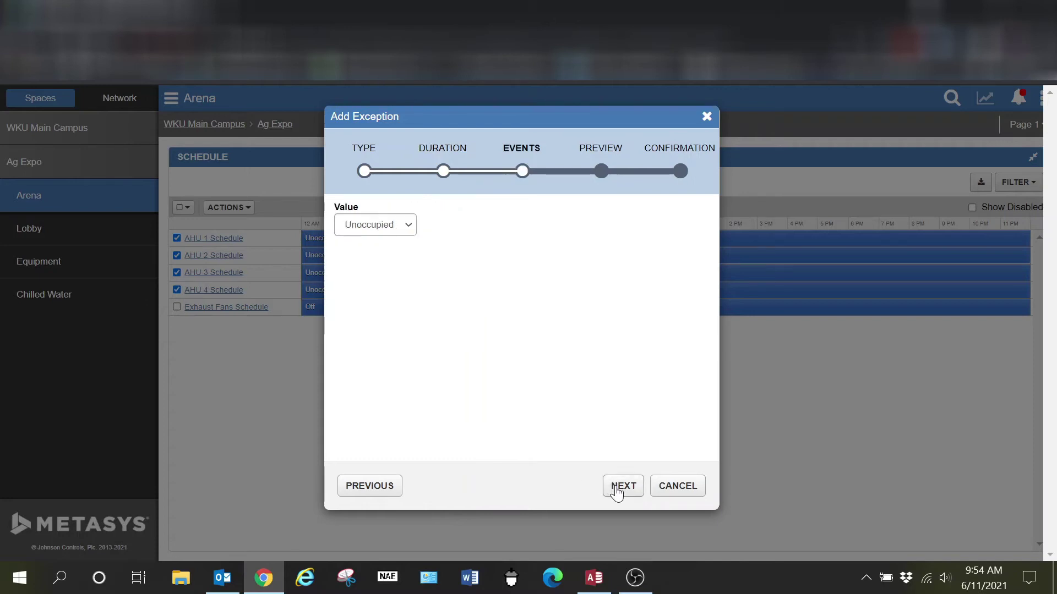
Set the exception value to Occupied and advance to the Preview step
left_click(379, 227)
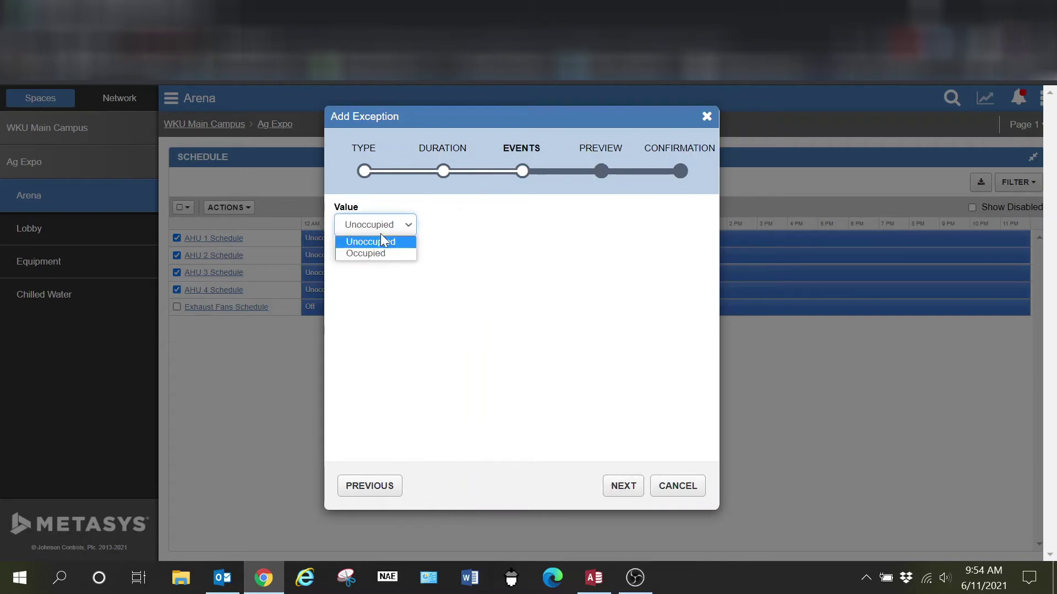
left_click(379, 252)
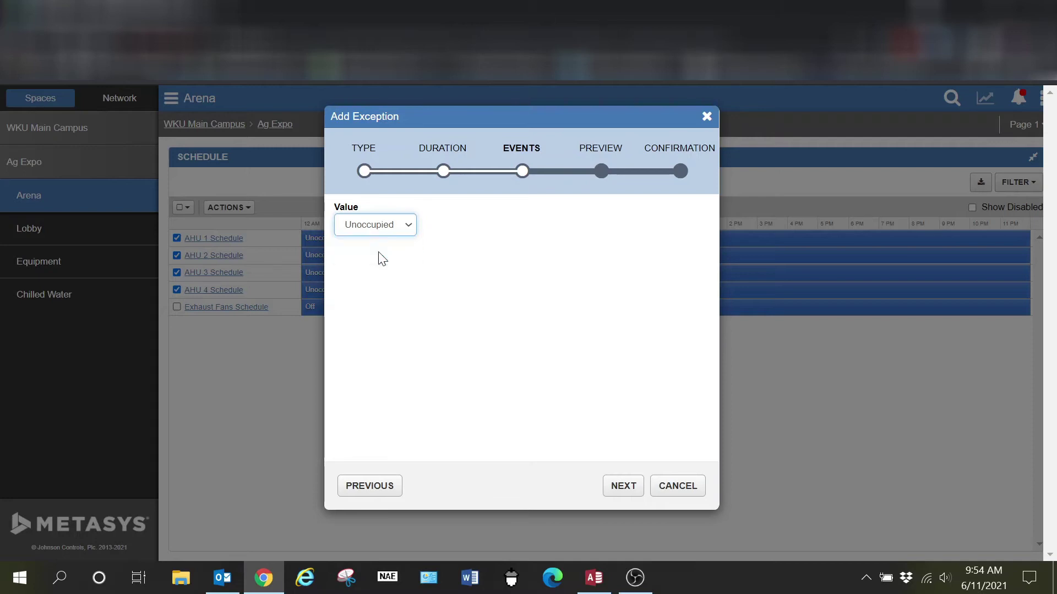
left_click(620, 490)
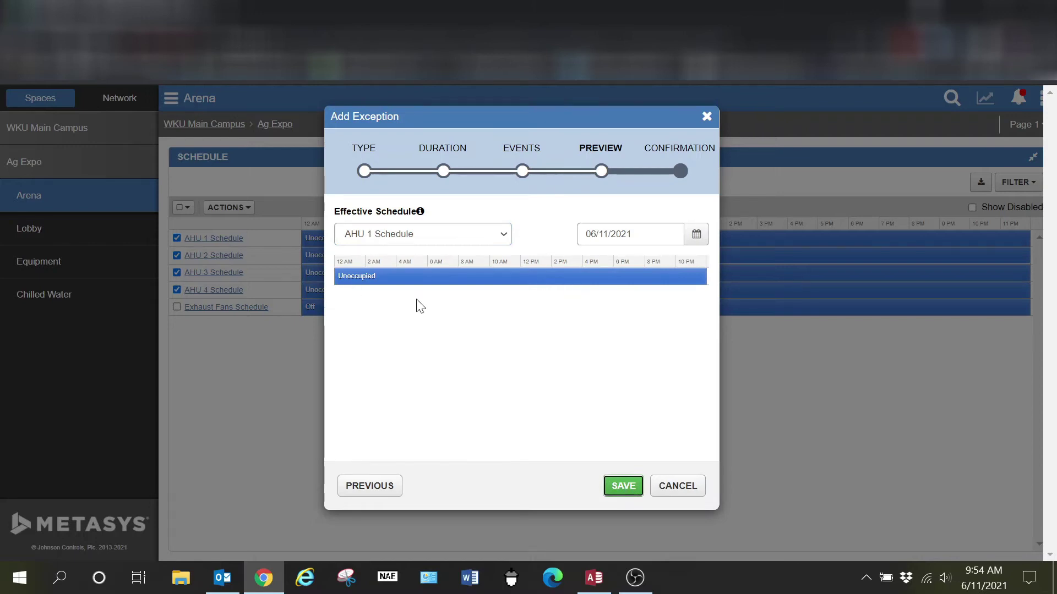
Preview AHU 1 Schedule on June 14, 15, 16 and 17, 2021
left_click(696, 235)
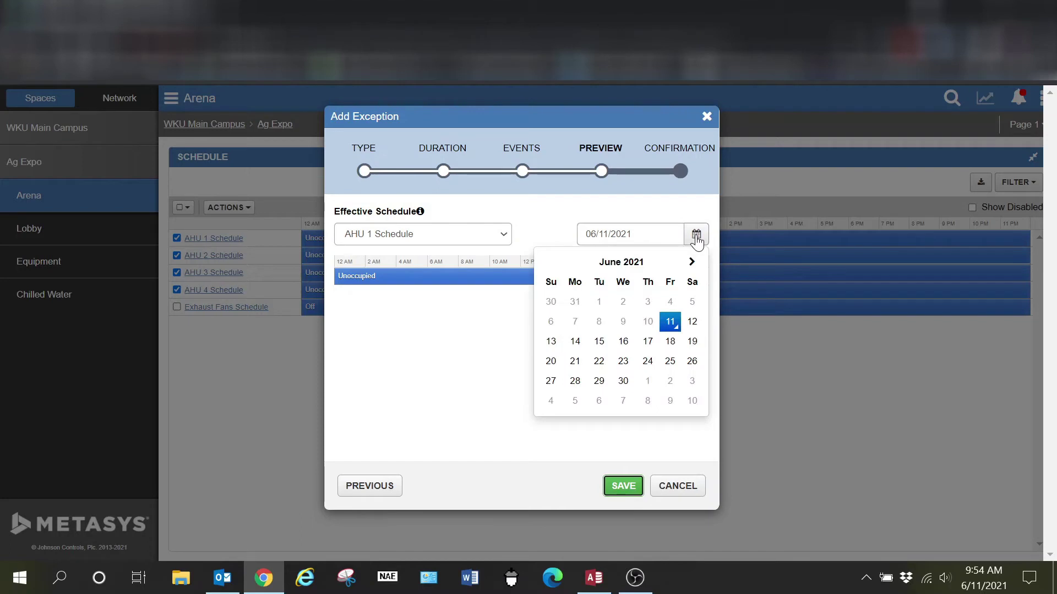
left_click(576, 342)
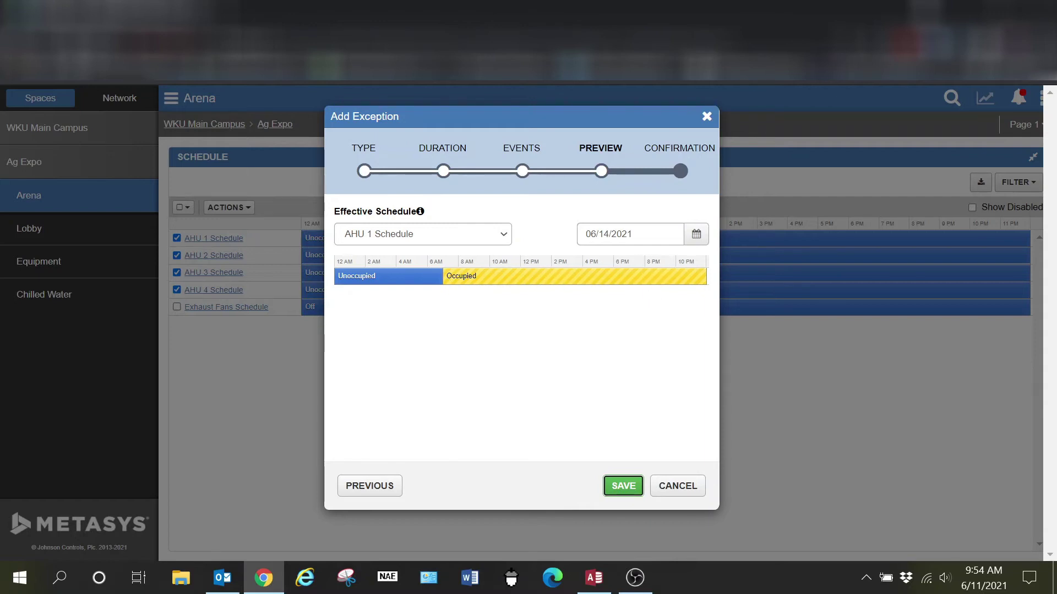
left_click(695, 238)
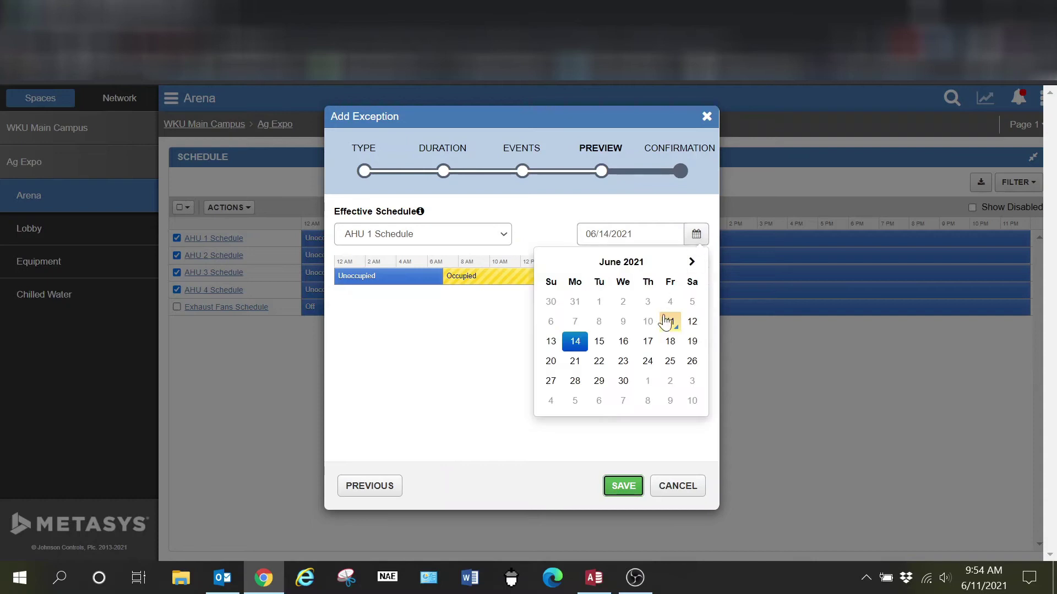
left_click(599, 342)
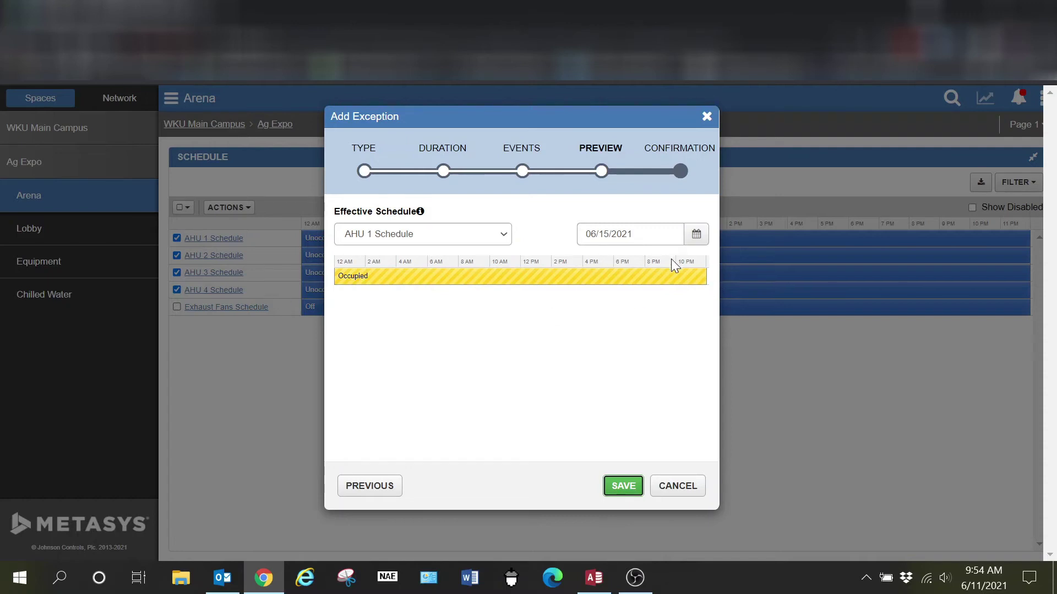
left_click(697, 235)
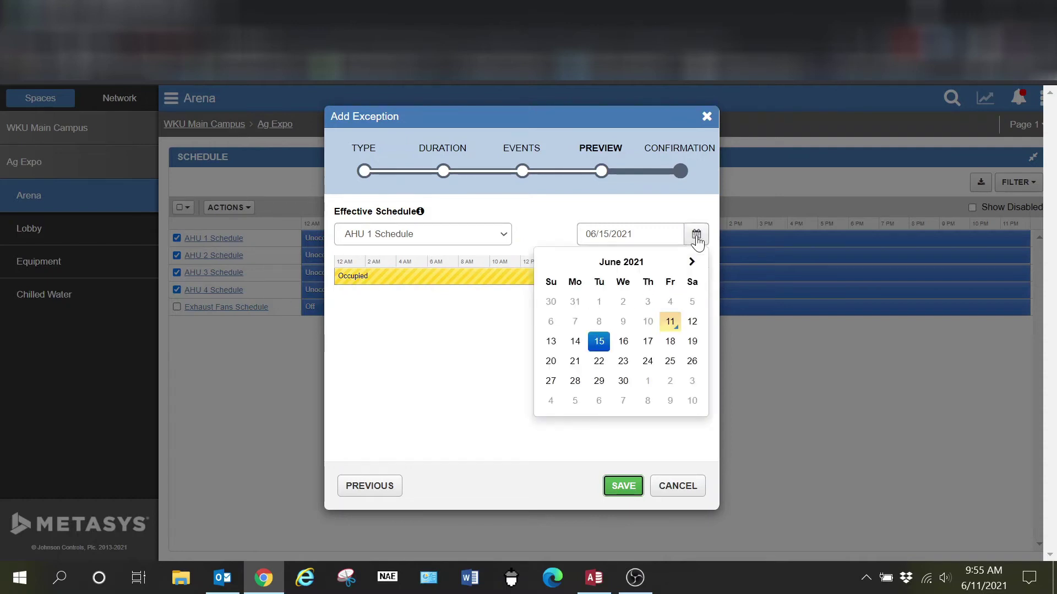
left_click(624, 343)
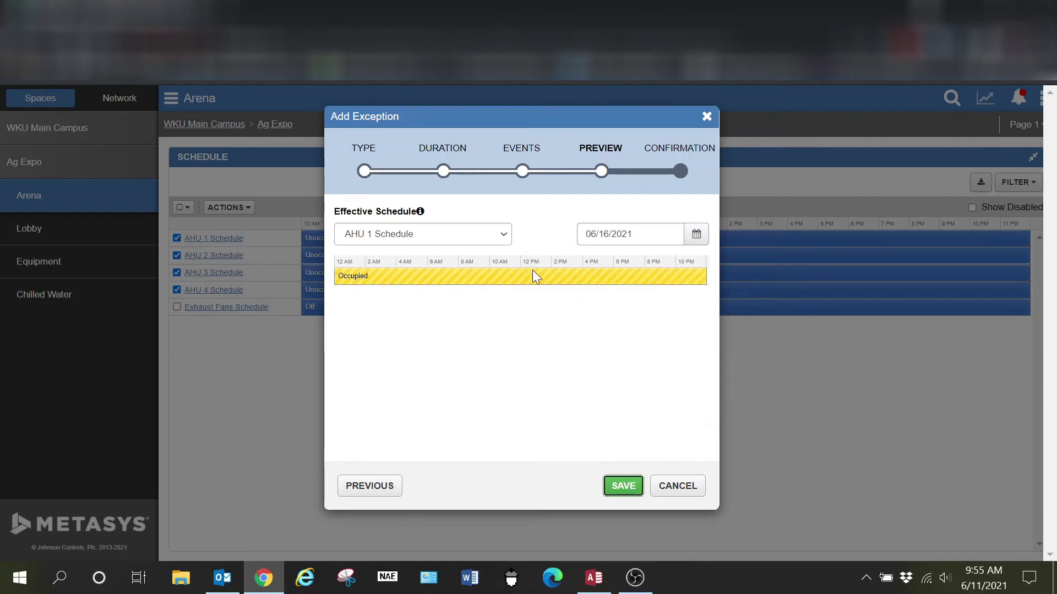
left_click(696, 235)
left_click(648, 342)
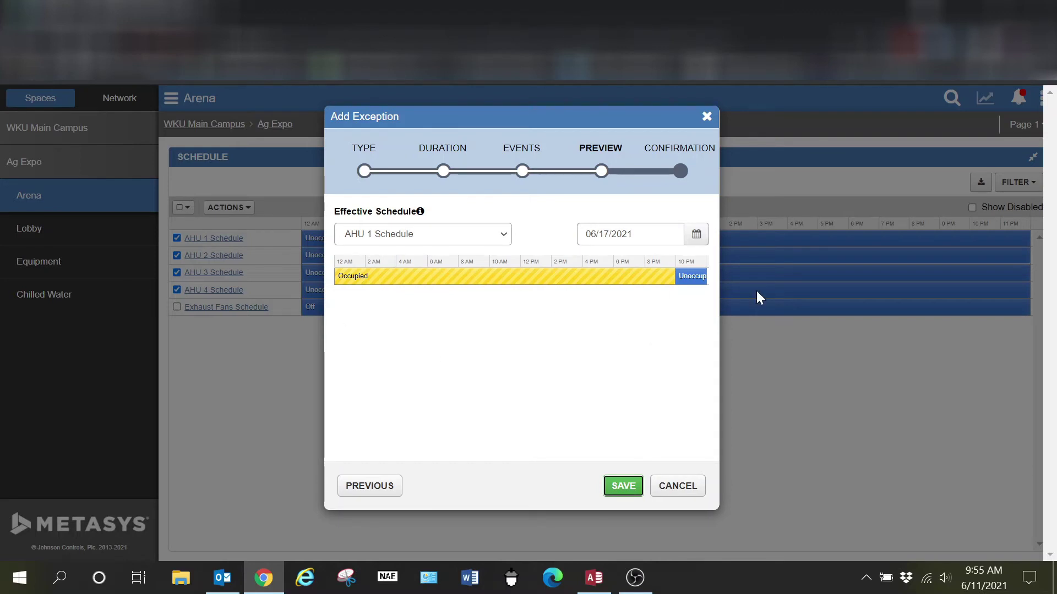
Go back to the exception Type step, keep Daily, and advance to the duration step
left_click(373, 495)
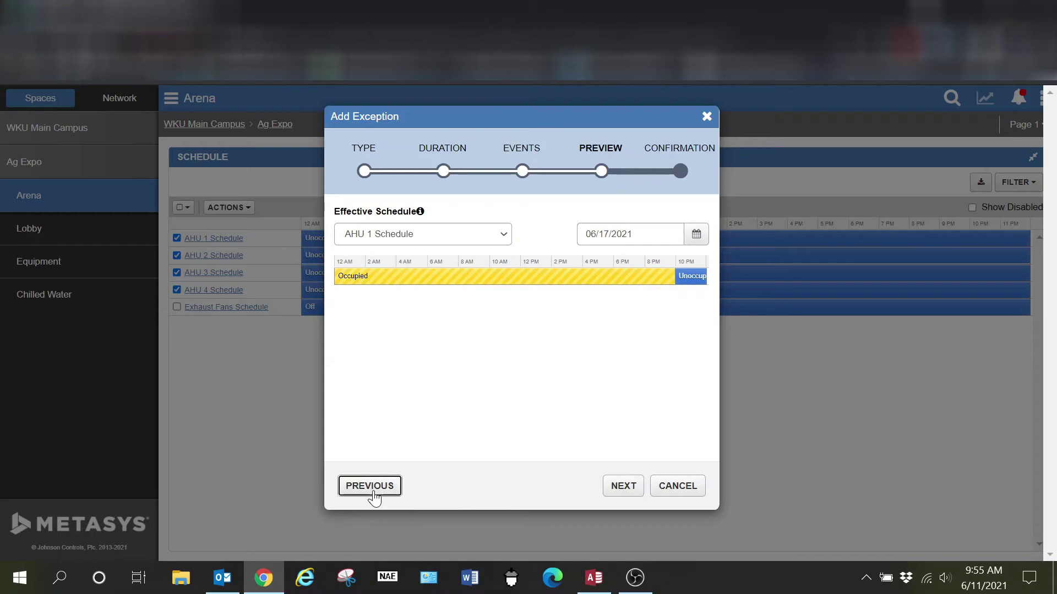
left_click(374, 496)
left_click(373, 495)
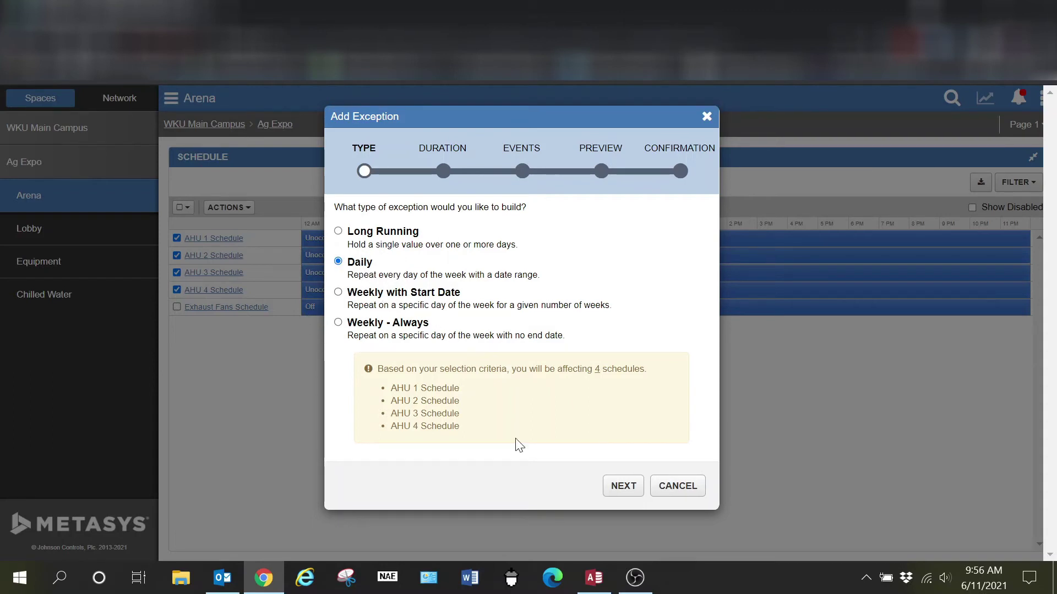
left_click(623, 489)
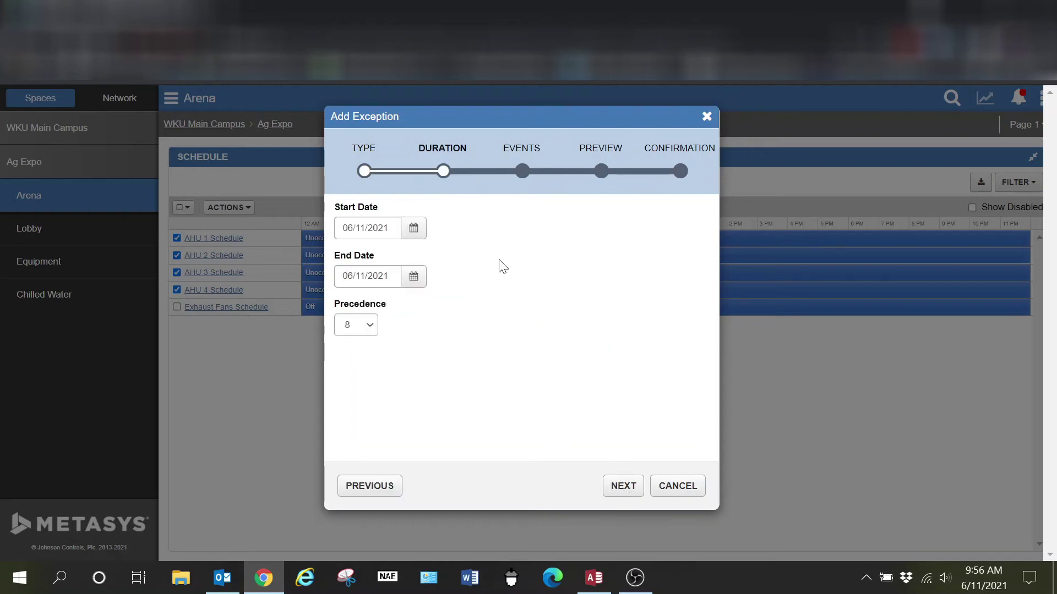
Set the Daily exception dates to 06/14/2021 through 06/15/2021 and advance to Events
left_click(413, 230)
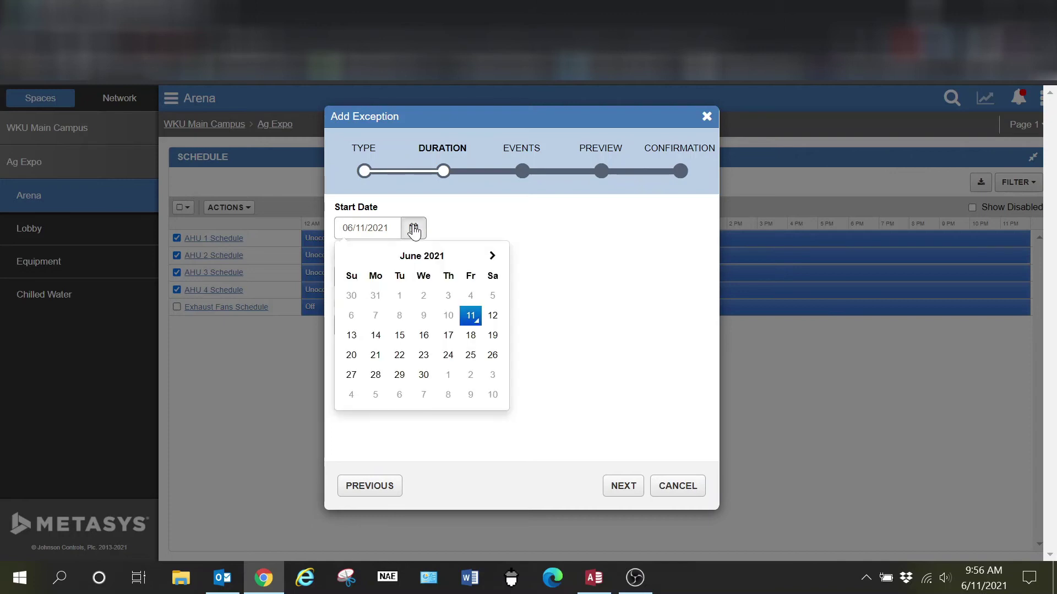
left_click(376, 335)
left_click(413, 276)
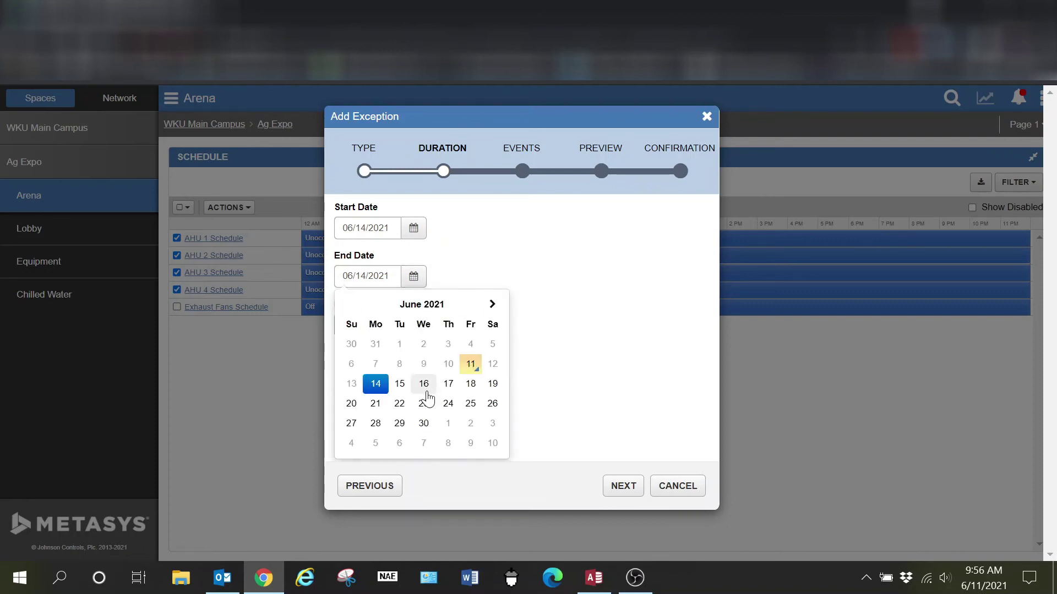
left_click(402, 385)
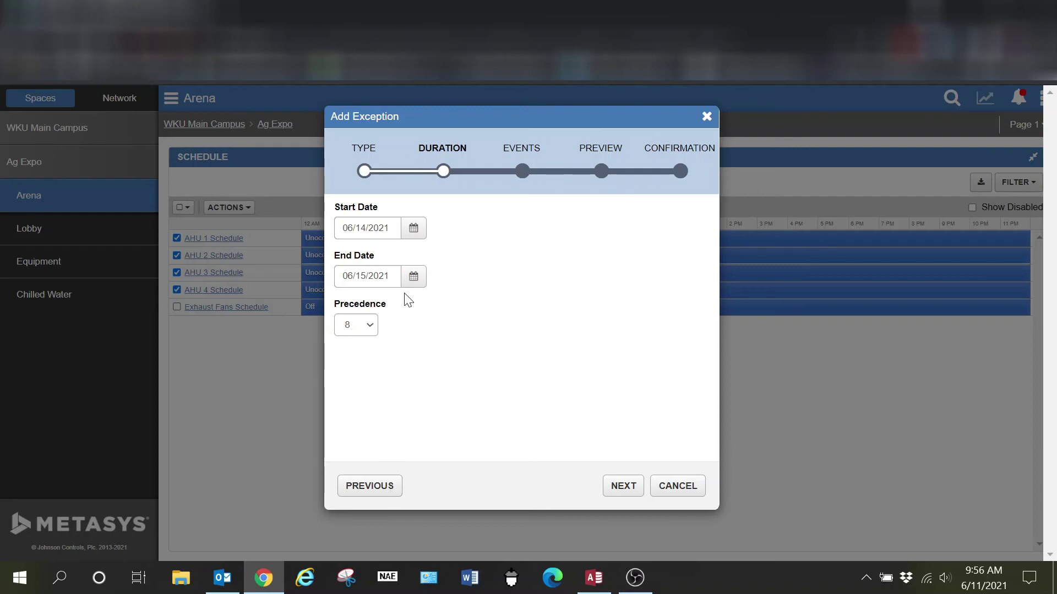
left_click(622, 486)
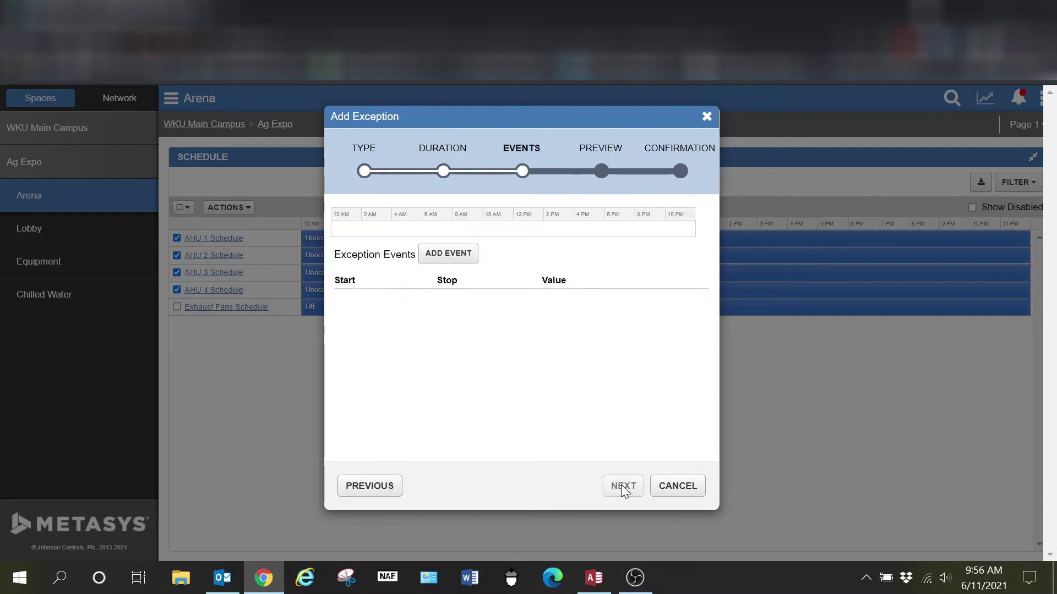
Add an exception event starting at 7:00 AM
left_click(451, 258)
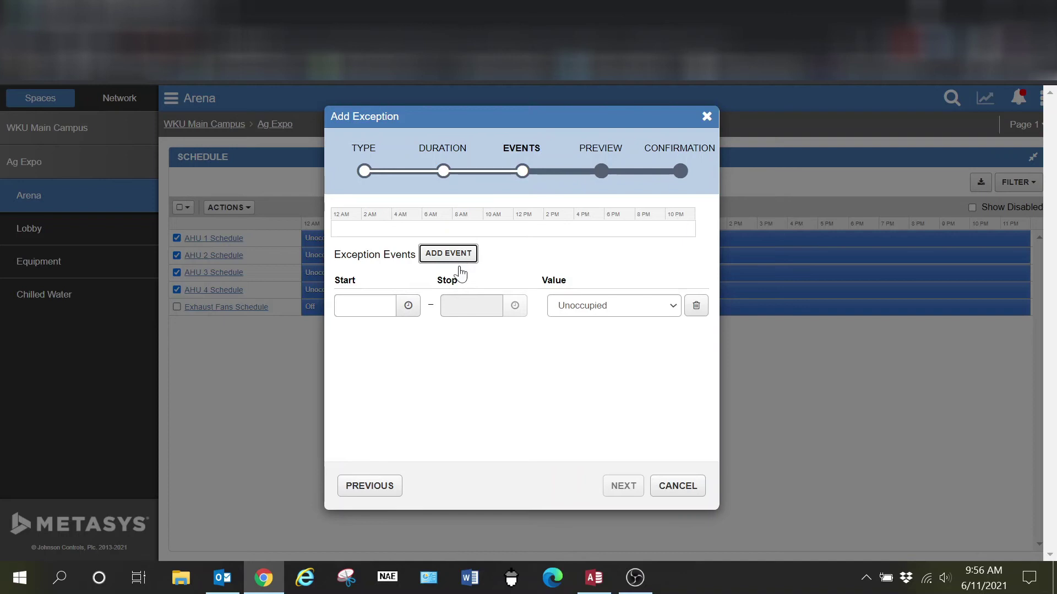
left_click(409, 308)
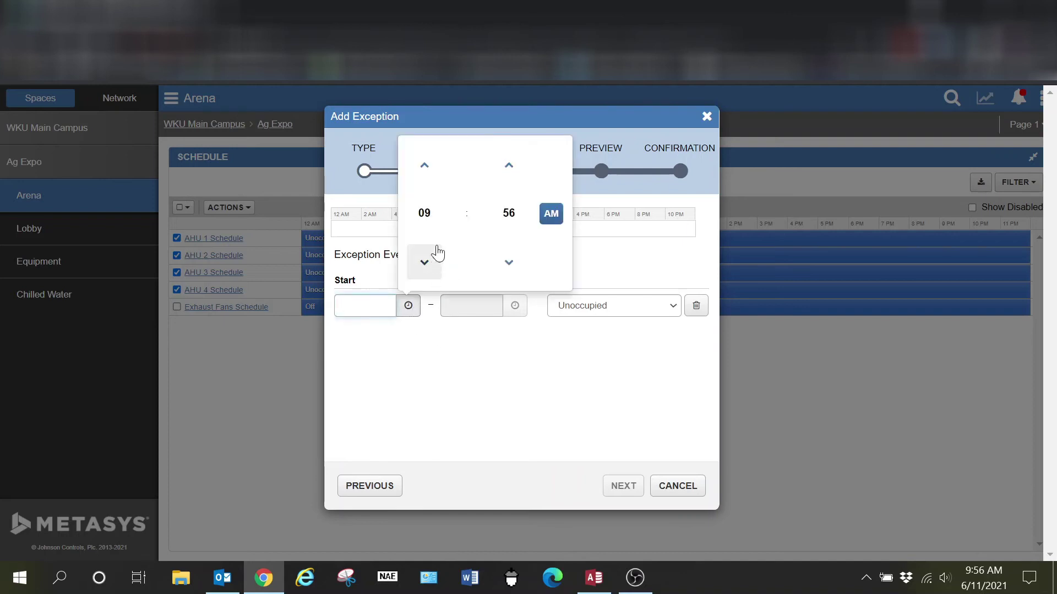
left_click(429, 214)
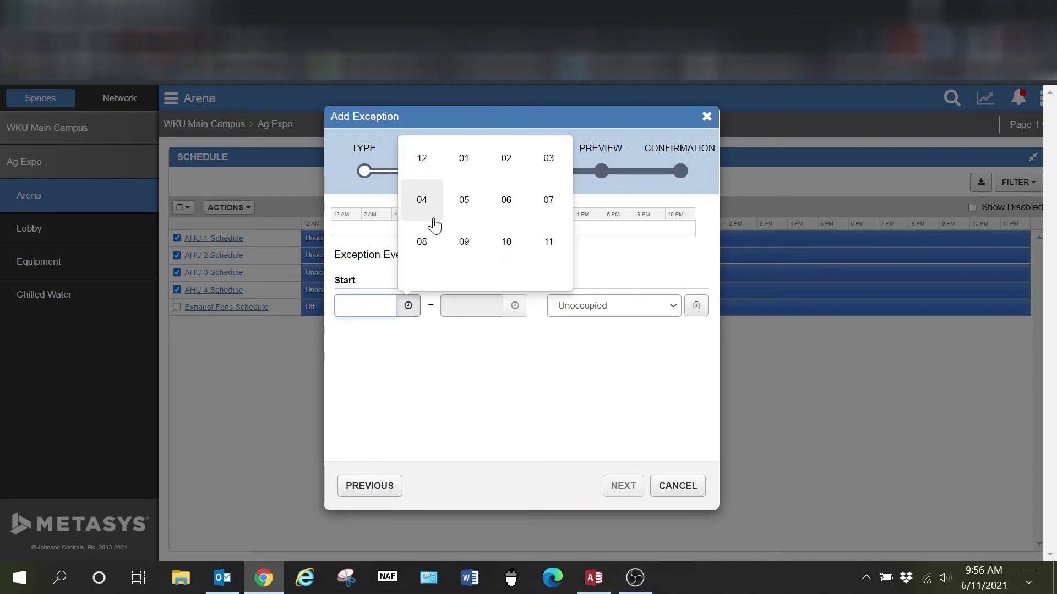
left_click(548, 200)
left_click(502, 218)
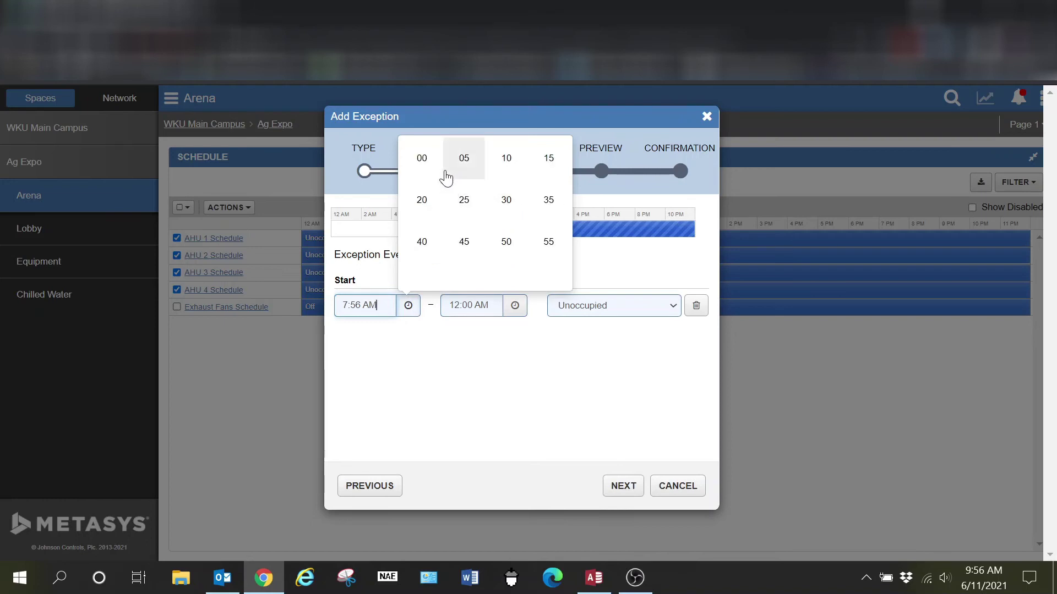
left_click(422, 159)
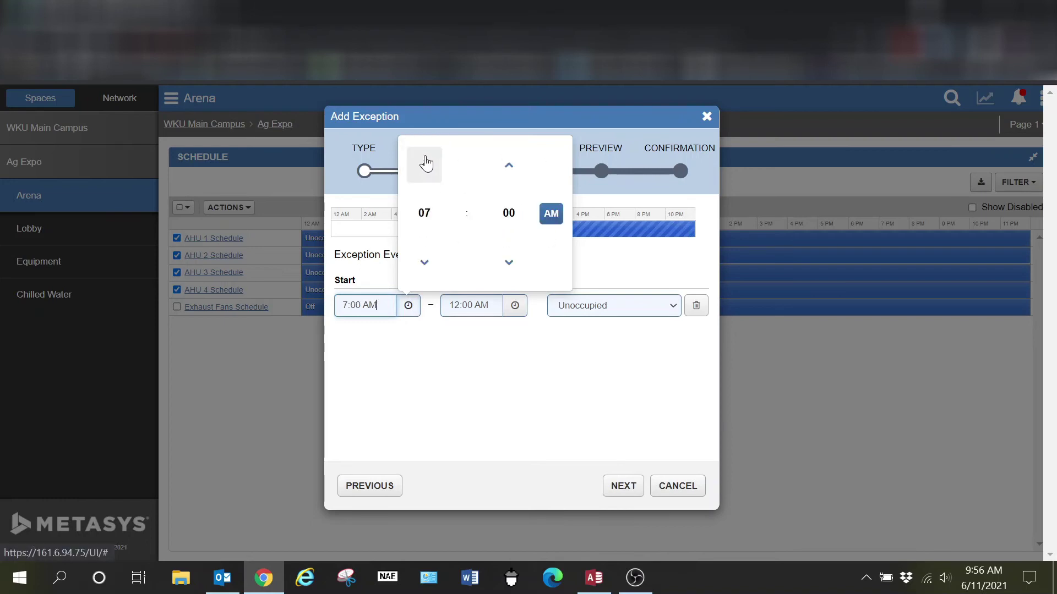
left_click(523, 361)
Give the event a 10:00 PM stop time and Occupied value, then advance to Preview
left_click(515, 305)
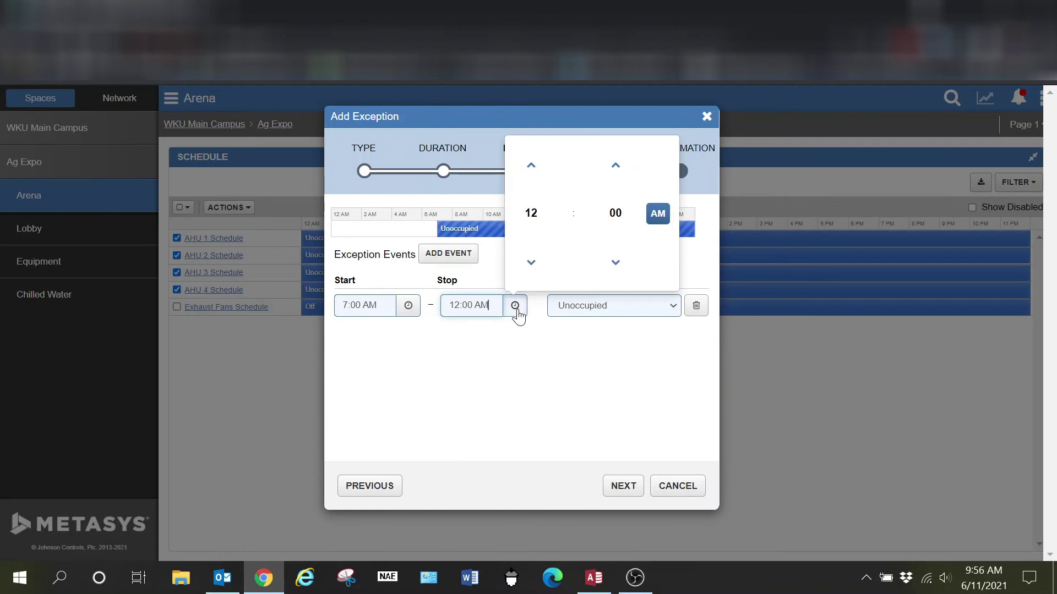
left_click(537, 218)
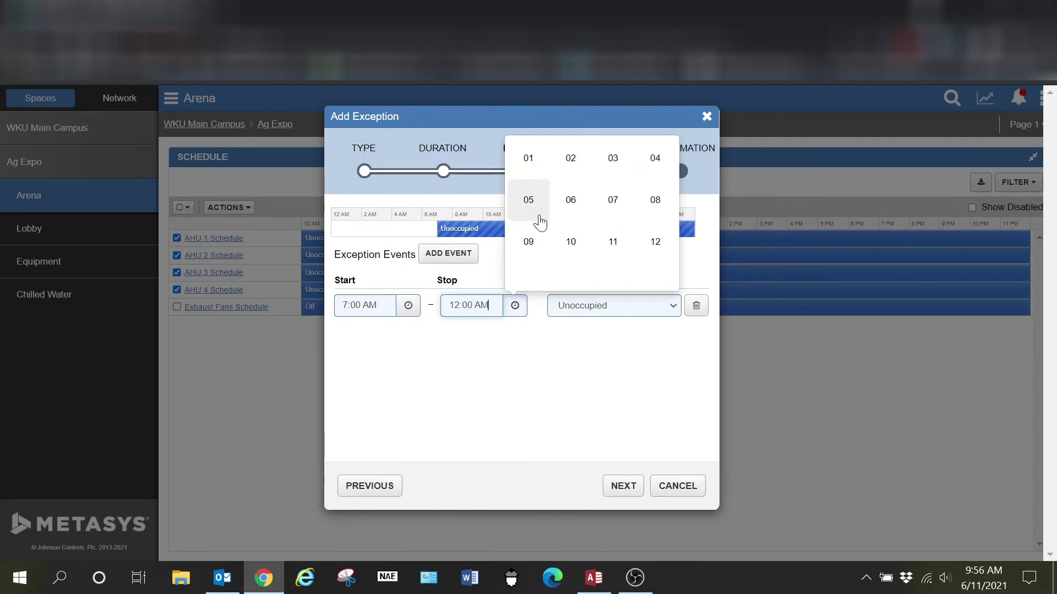
left_click(571, 244)
left_click(606, 312)
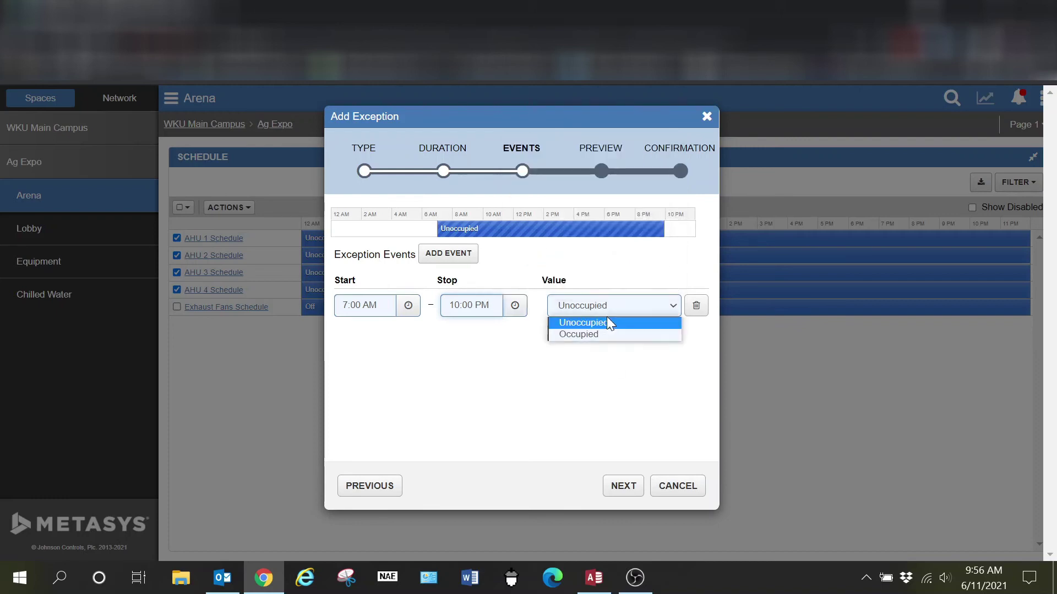
left_click(602, 335)
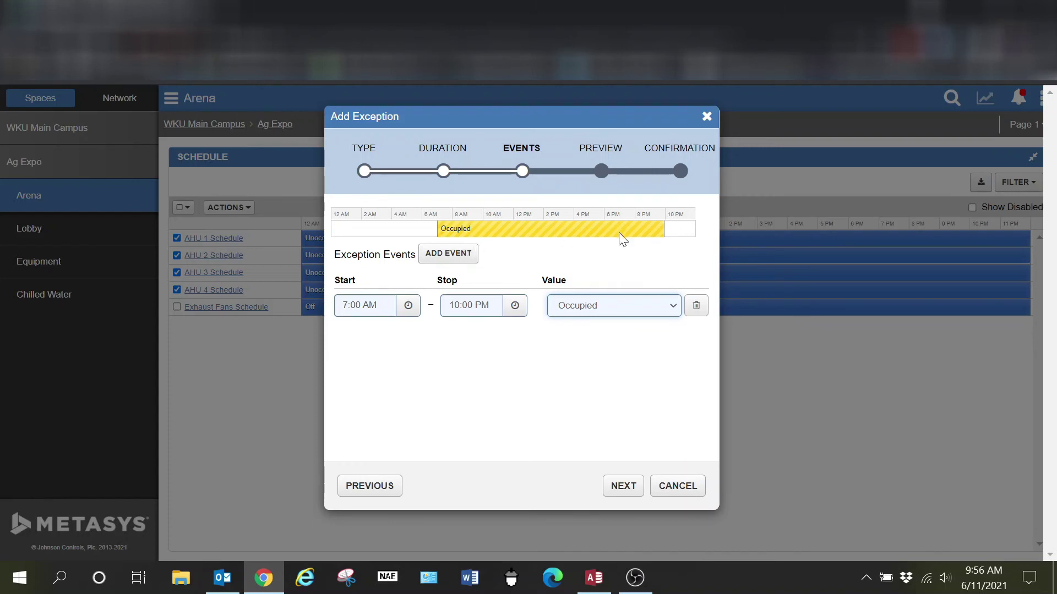
left_click(621, 487)
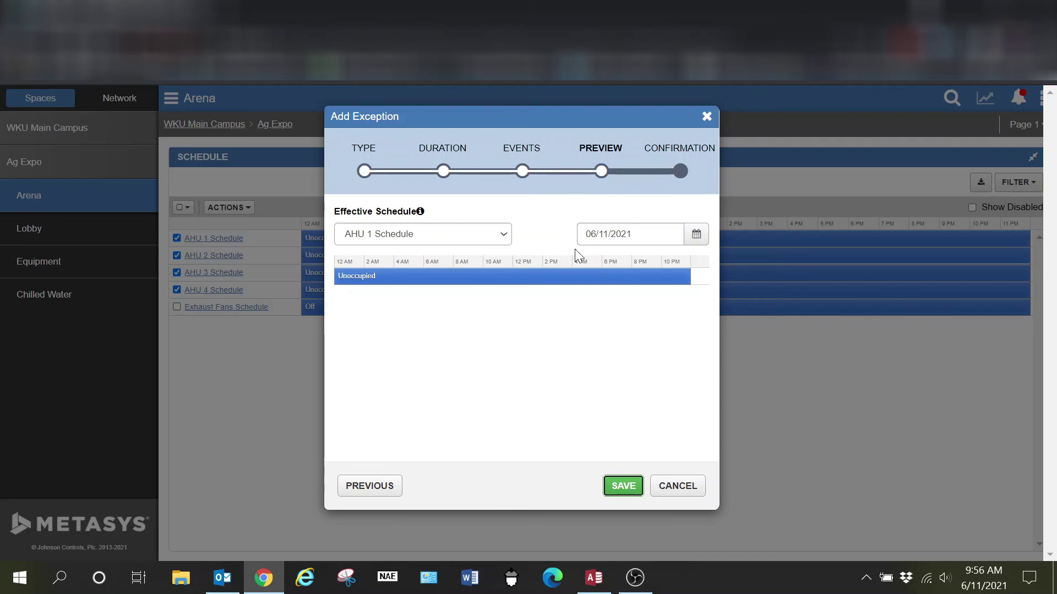
Check the preview on June 14, 15 and 16, return to 15, and save the exception
left_click(696, 236)
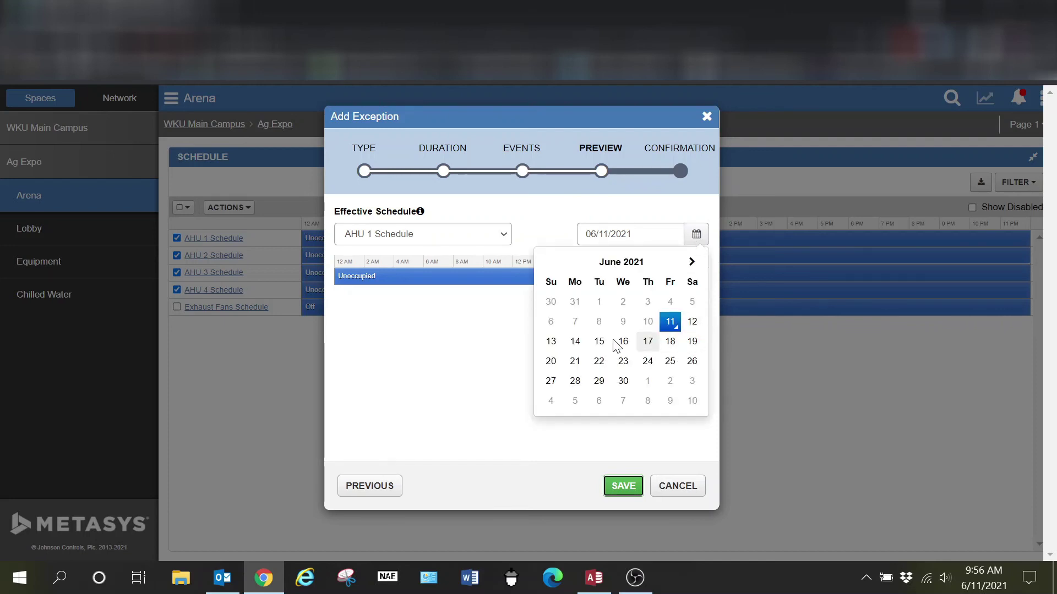
left_click(574, 341)
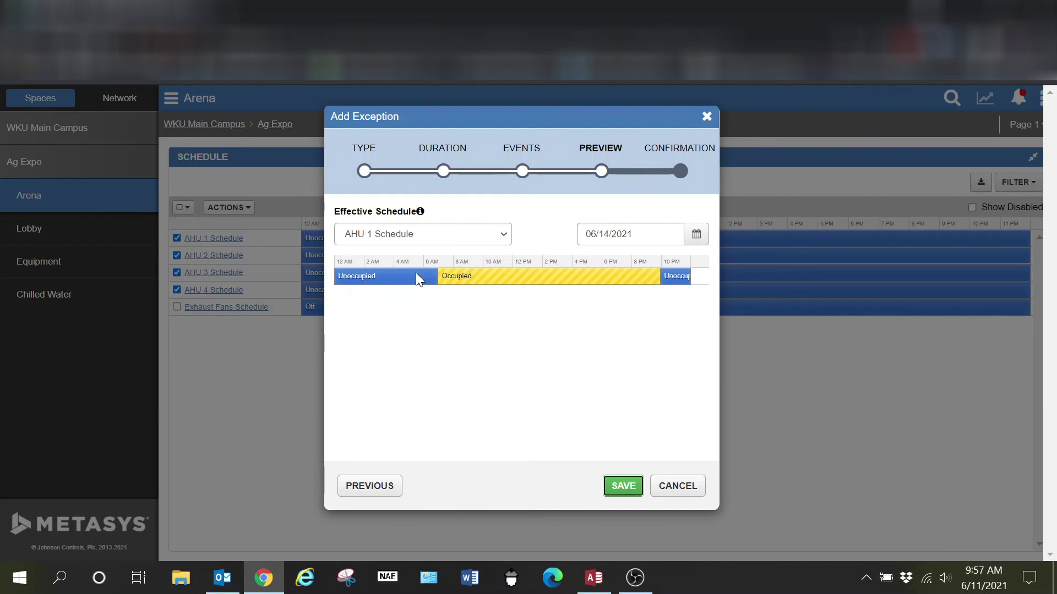
left_click(696, 235)
left_click(605, 345)
left_click(695, 233)
left_click(623, 341)
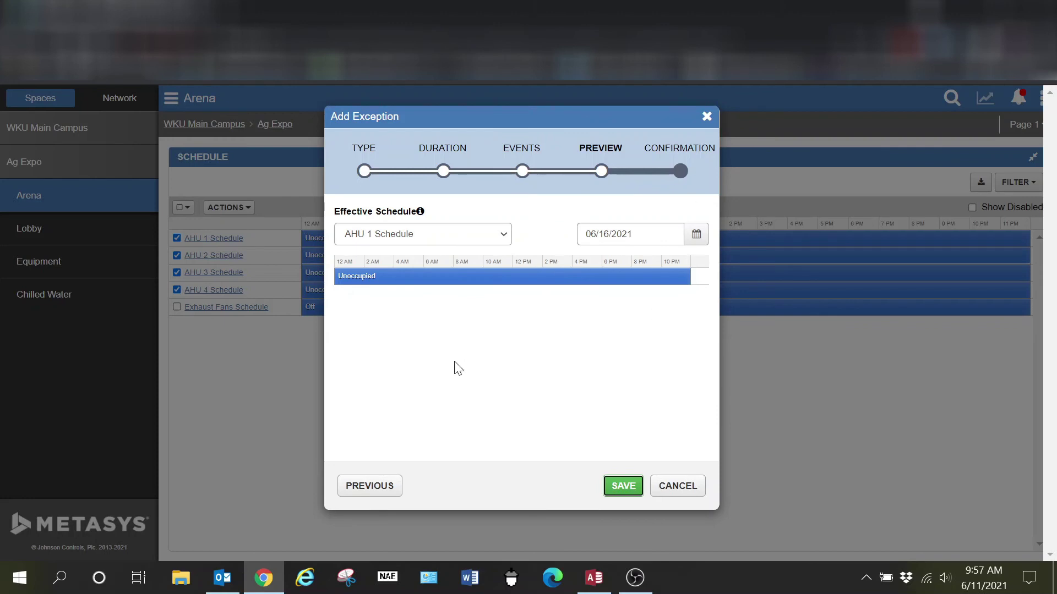
left_click(696, 234)
left_click(599, 343)
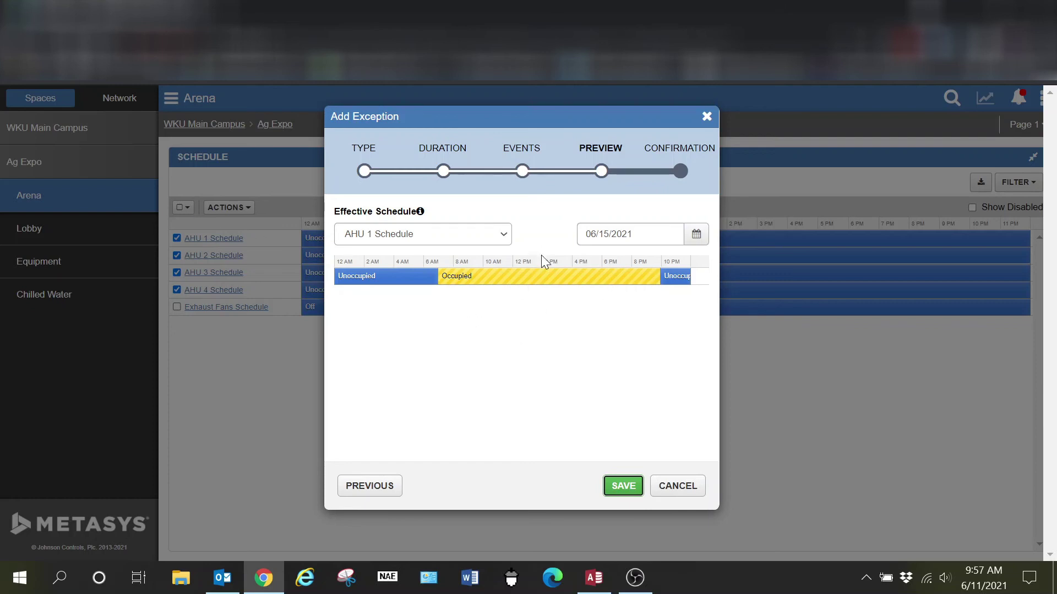
left_click(612, 486)
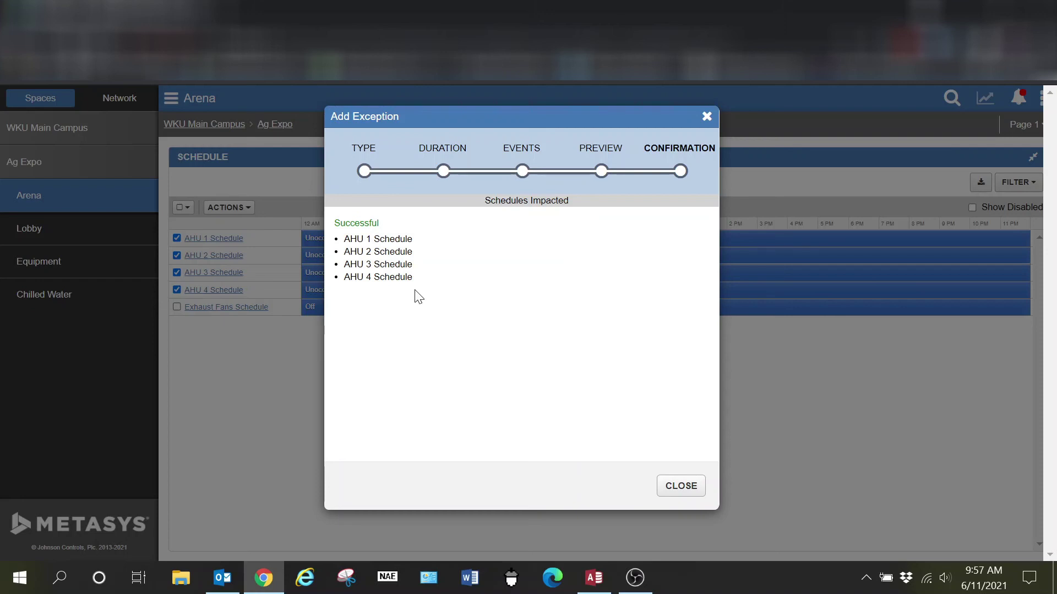
Close the exception wizard after it confirms success for AHU 1–4 Schedule
left_click(692, 487)
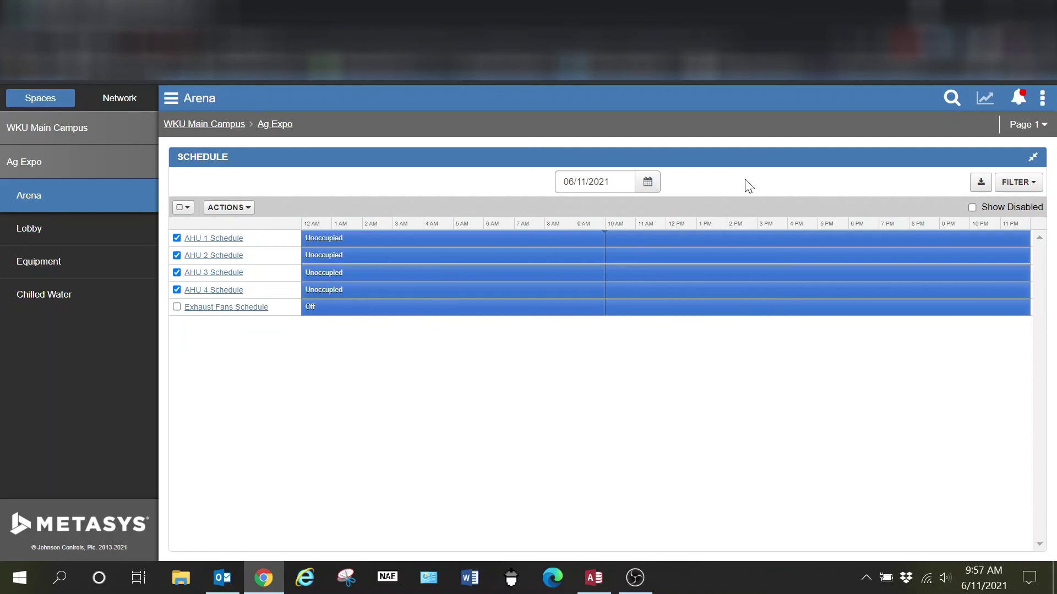
Switch the Arena schedule date to June 13, 2021 using the calendar picker
left_click(659, 185)
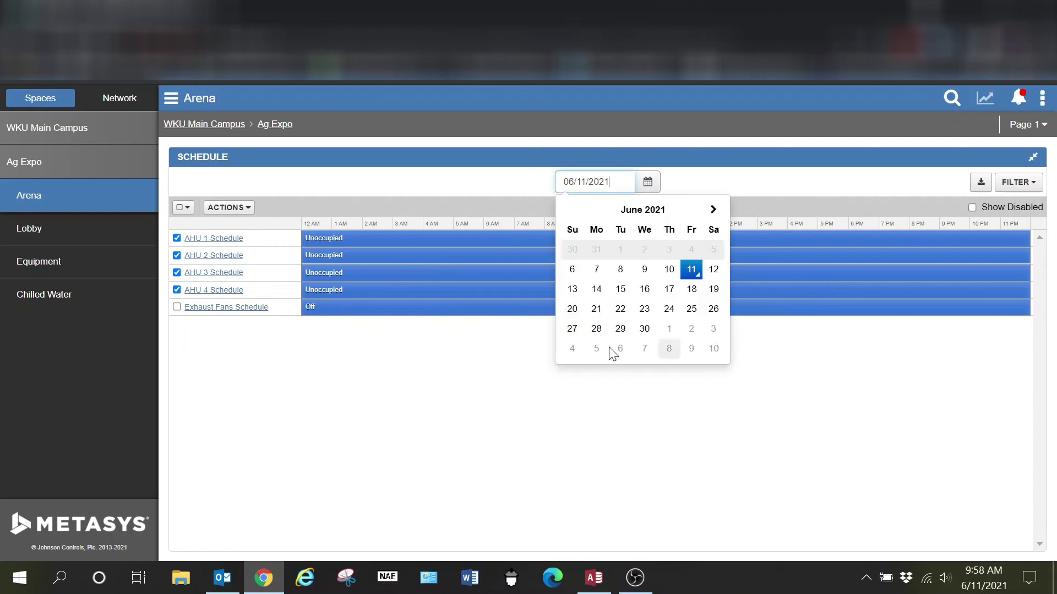
left_click(572, 290)
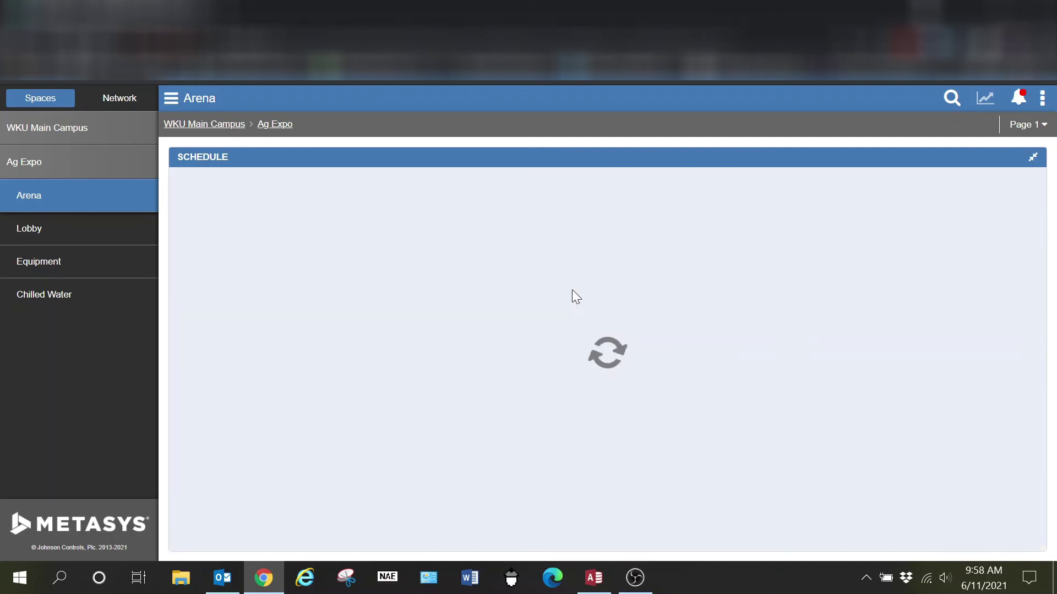